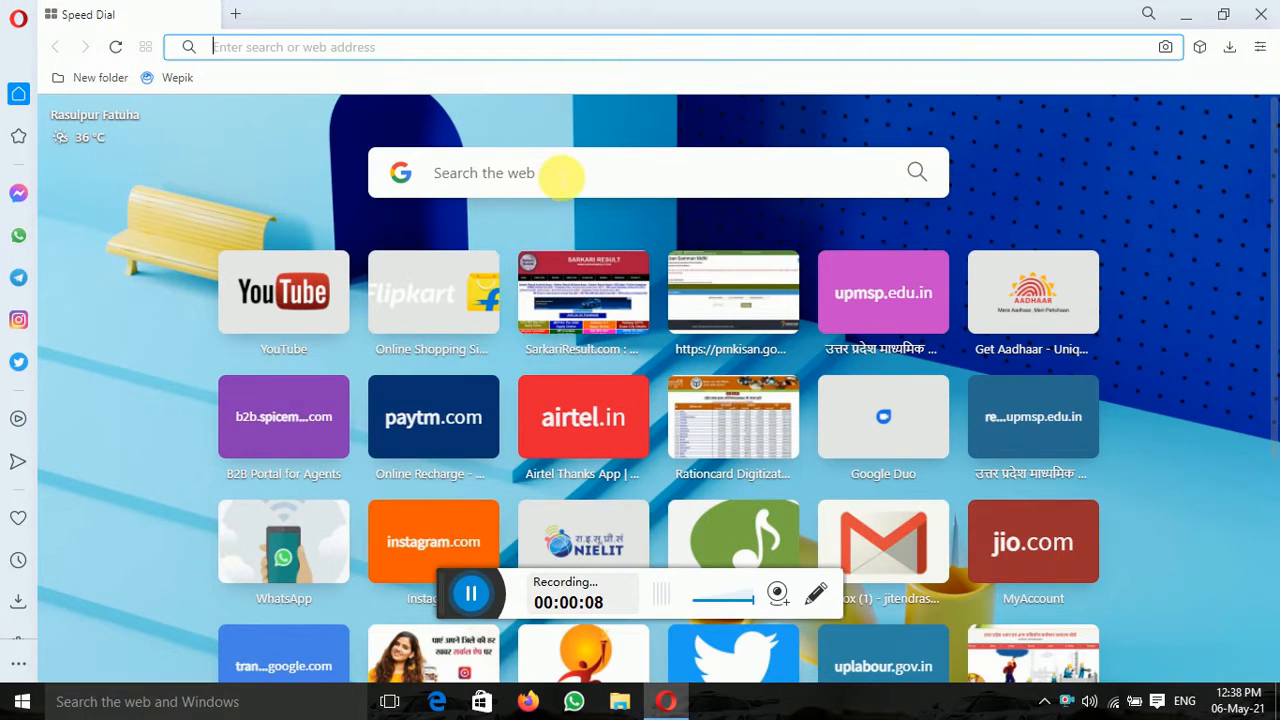
Step: Search the web for "freepik editor" and open the Freepik Editor result
left_click(562, 177)
type("f")
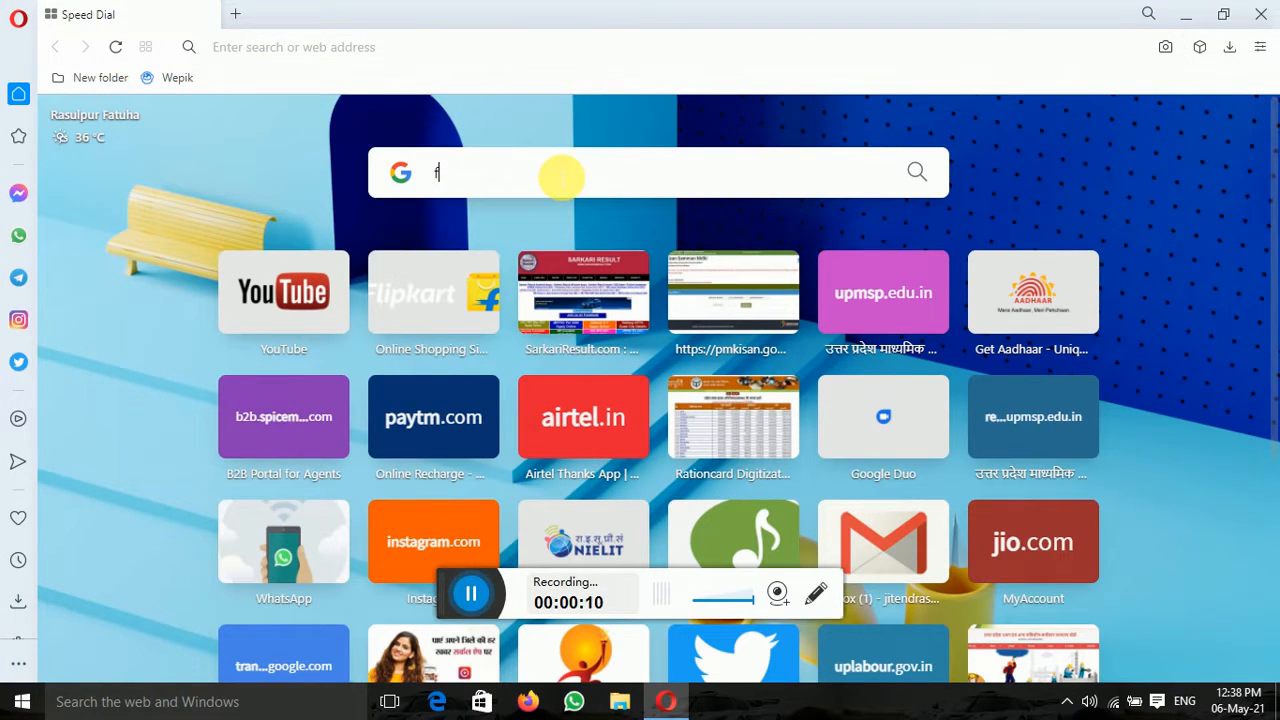
type("ree")
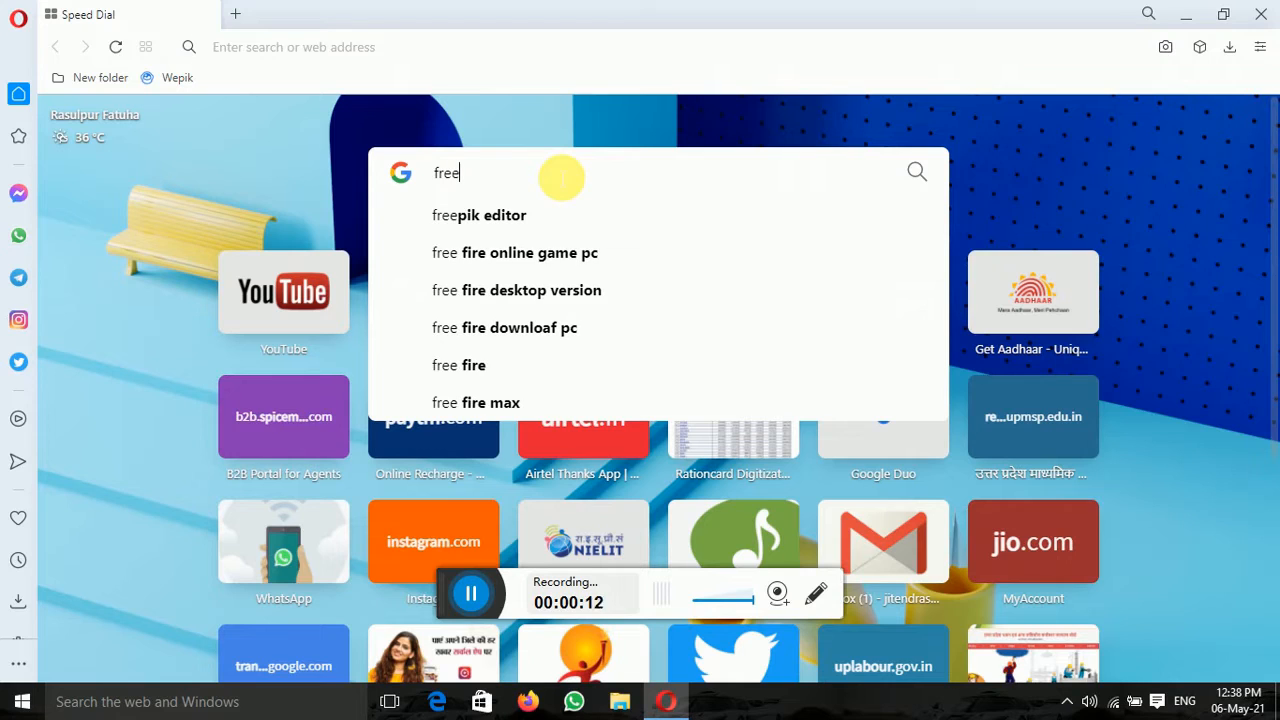
key("Down")
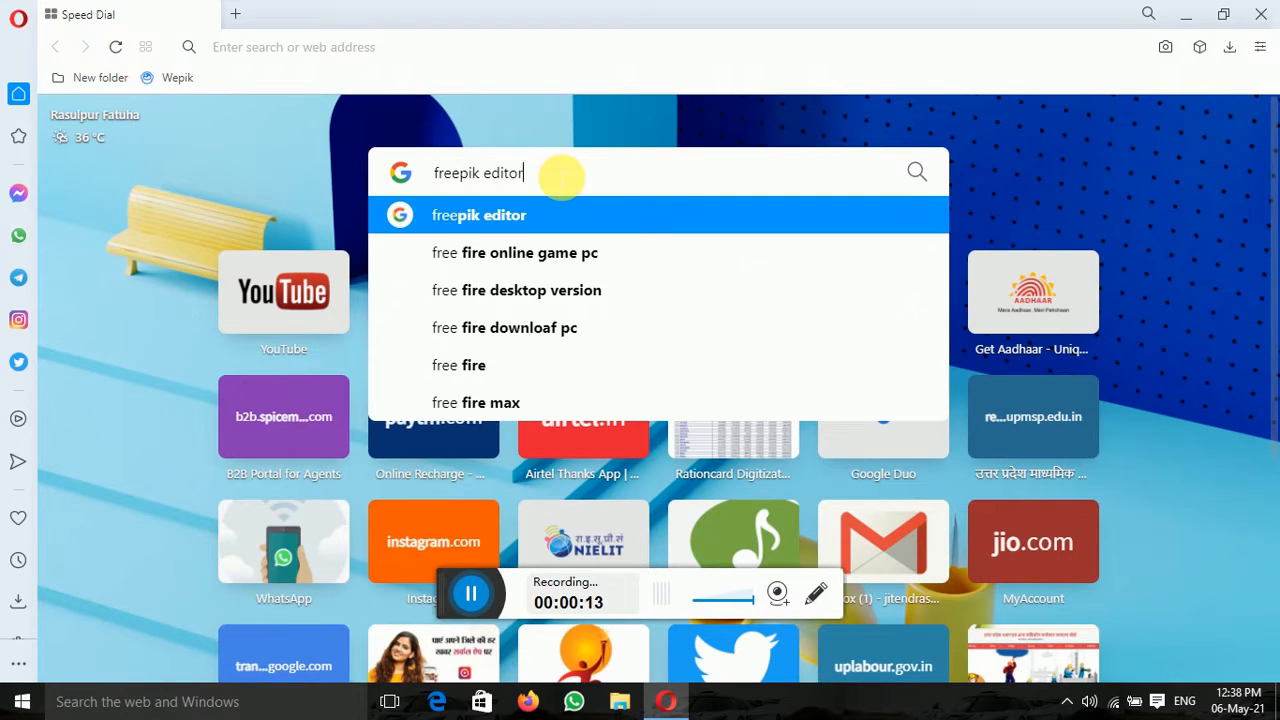
left_click(553, 214)
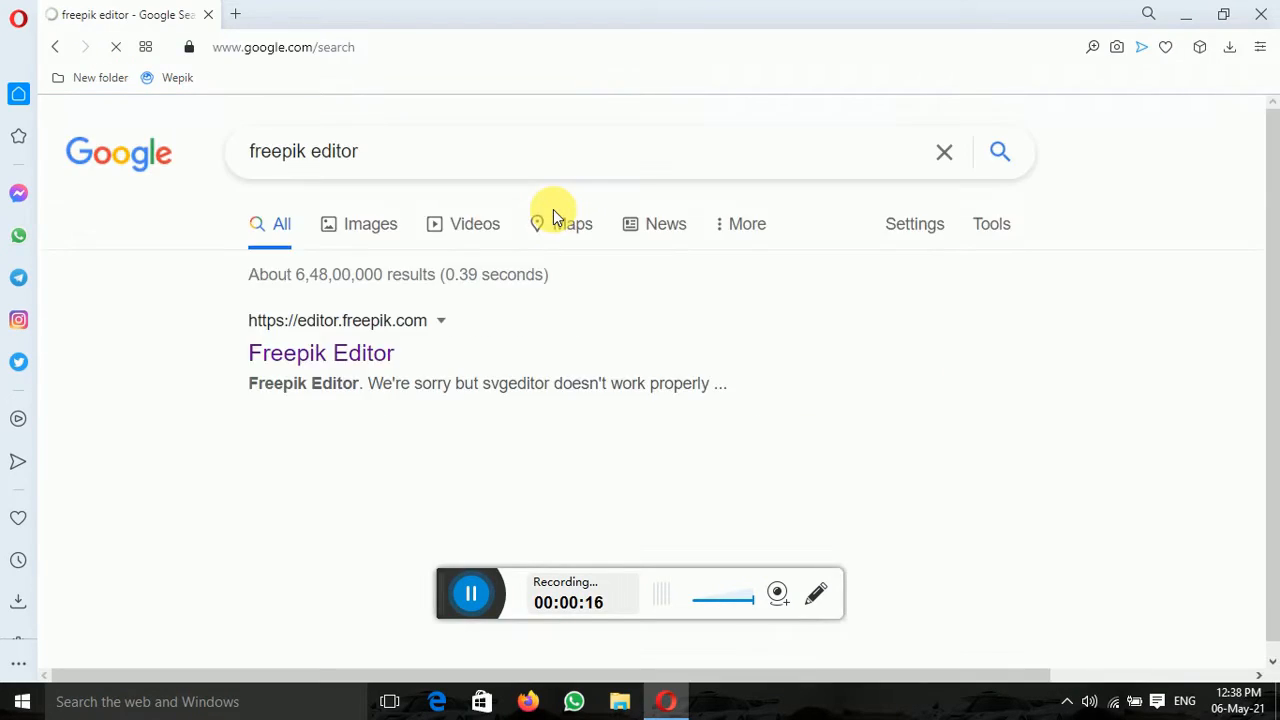
left_click(310, 356)
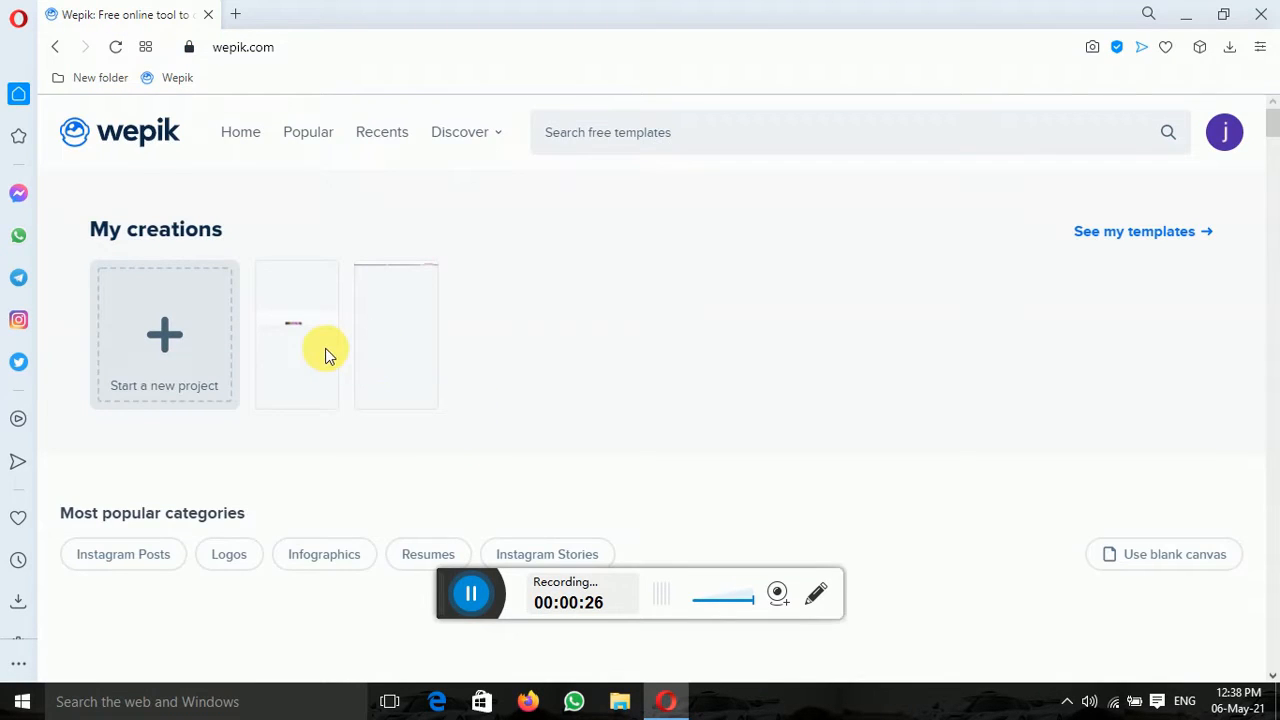
Step: Start a new project with a blank canvas 2045 px wide and 1152 px high
left_click(200, 340)
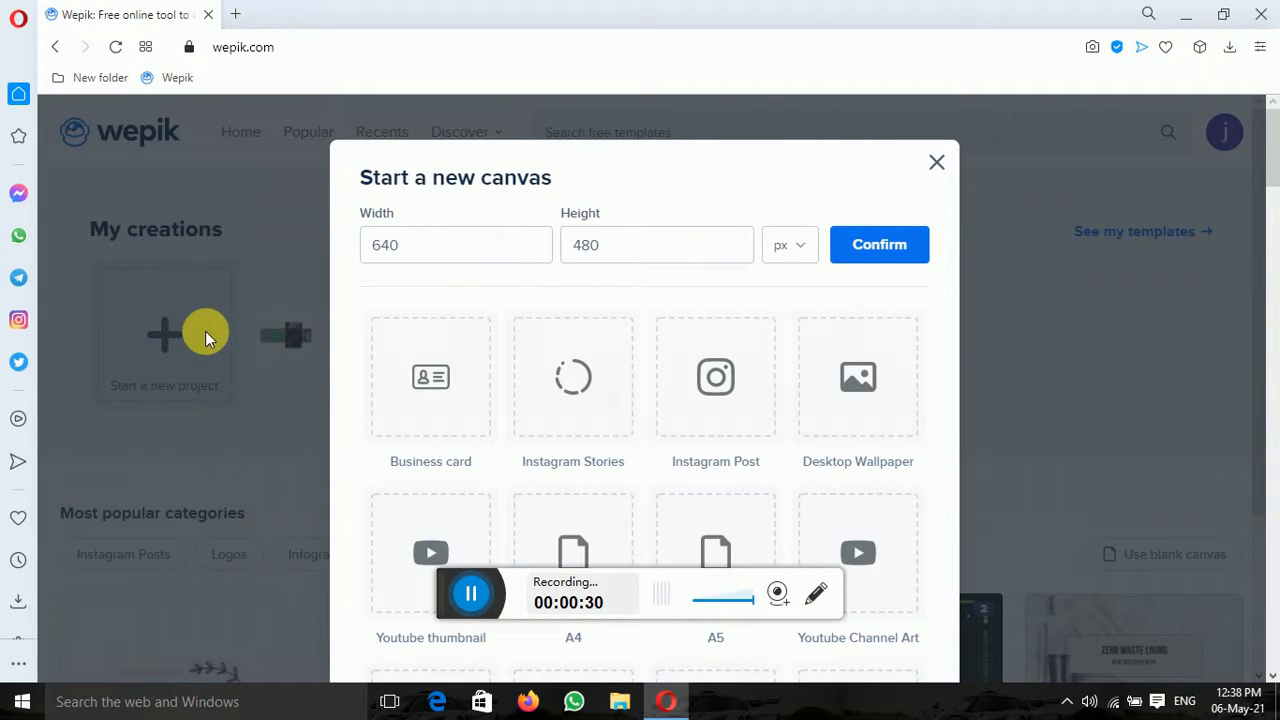
left_click(417, 252)
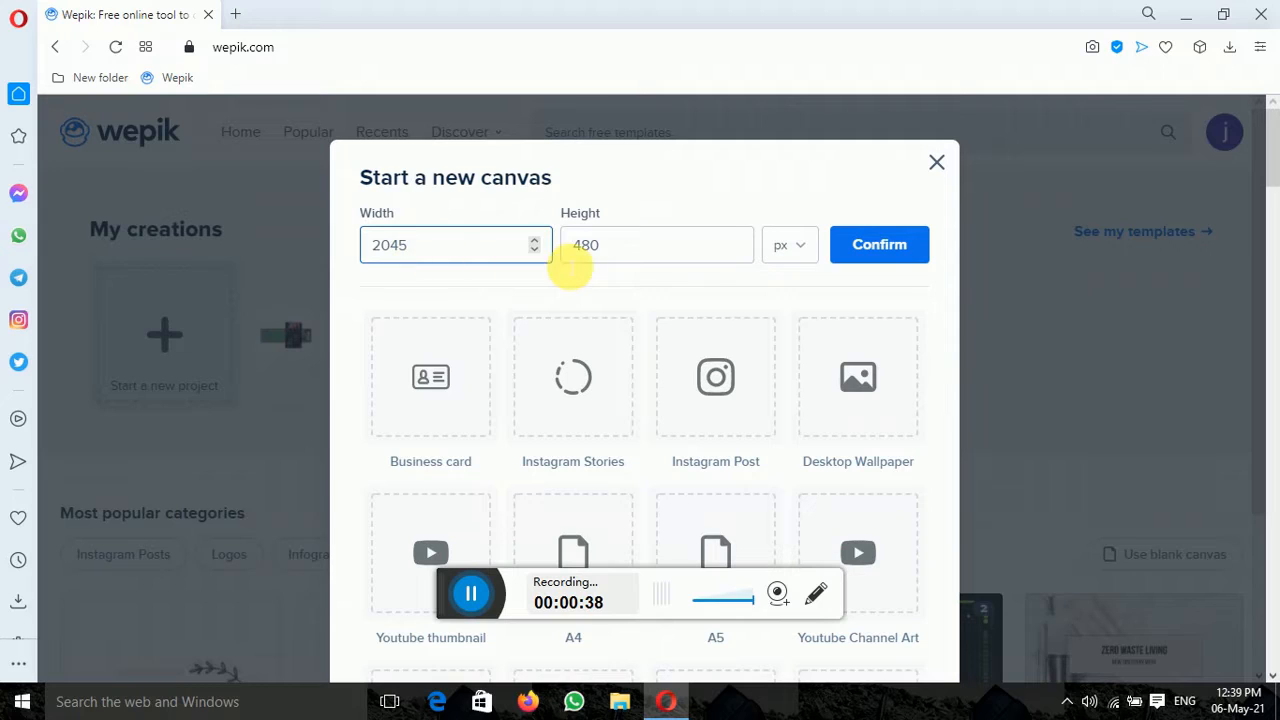
left_click(618, 257)
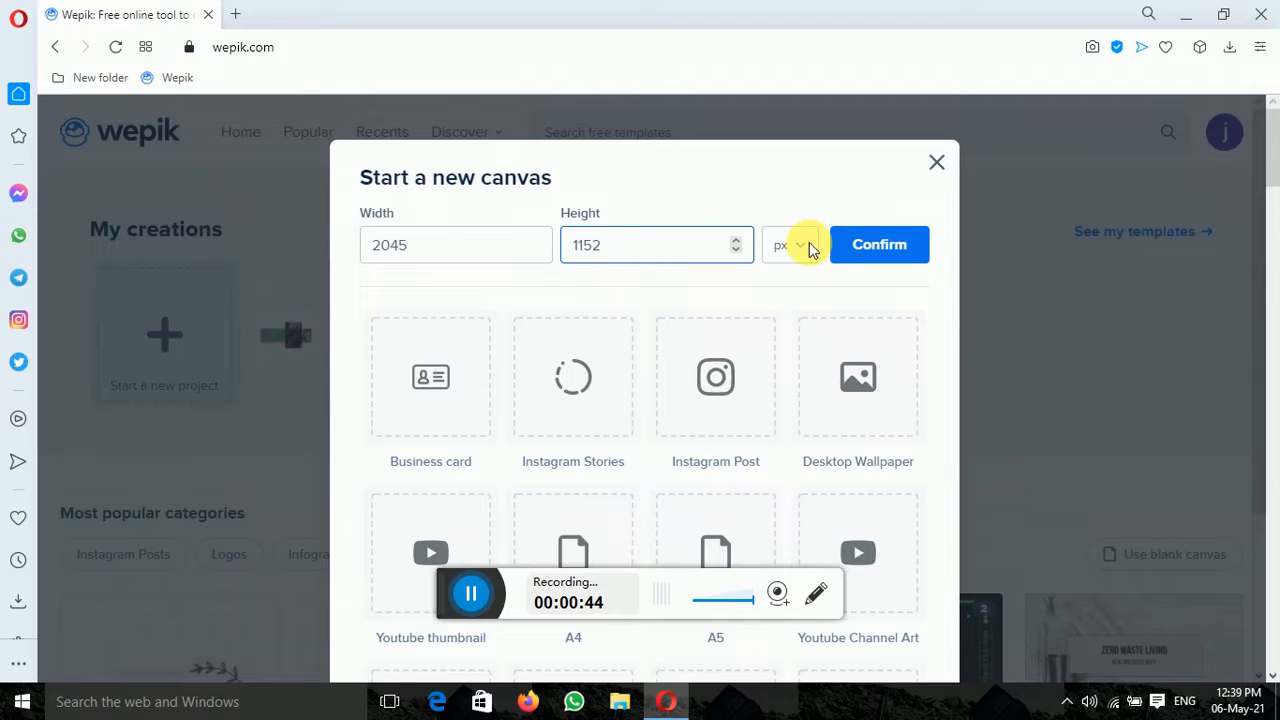
left_click(862, 249)
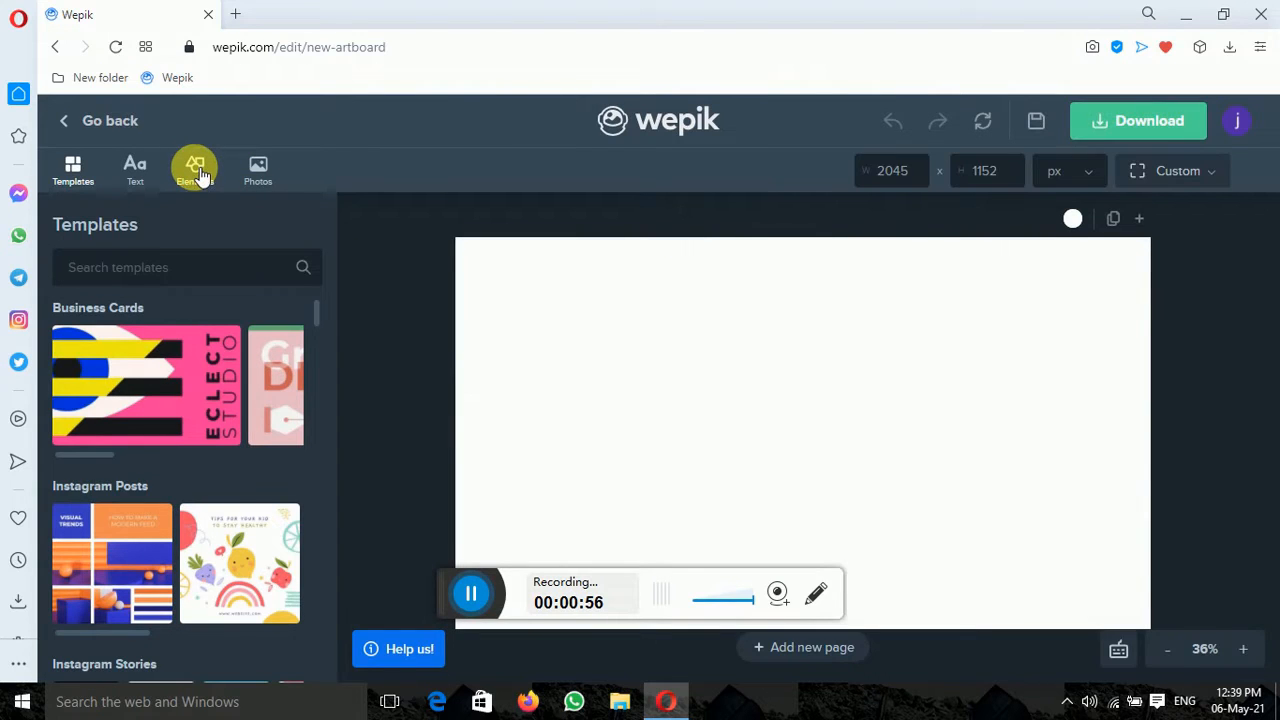
Step: Add the solid grey rectangle from the basic forms elements to the canvas
left_click(195, 170)
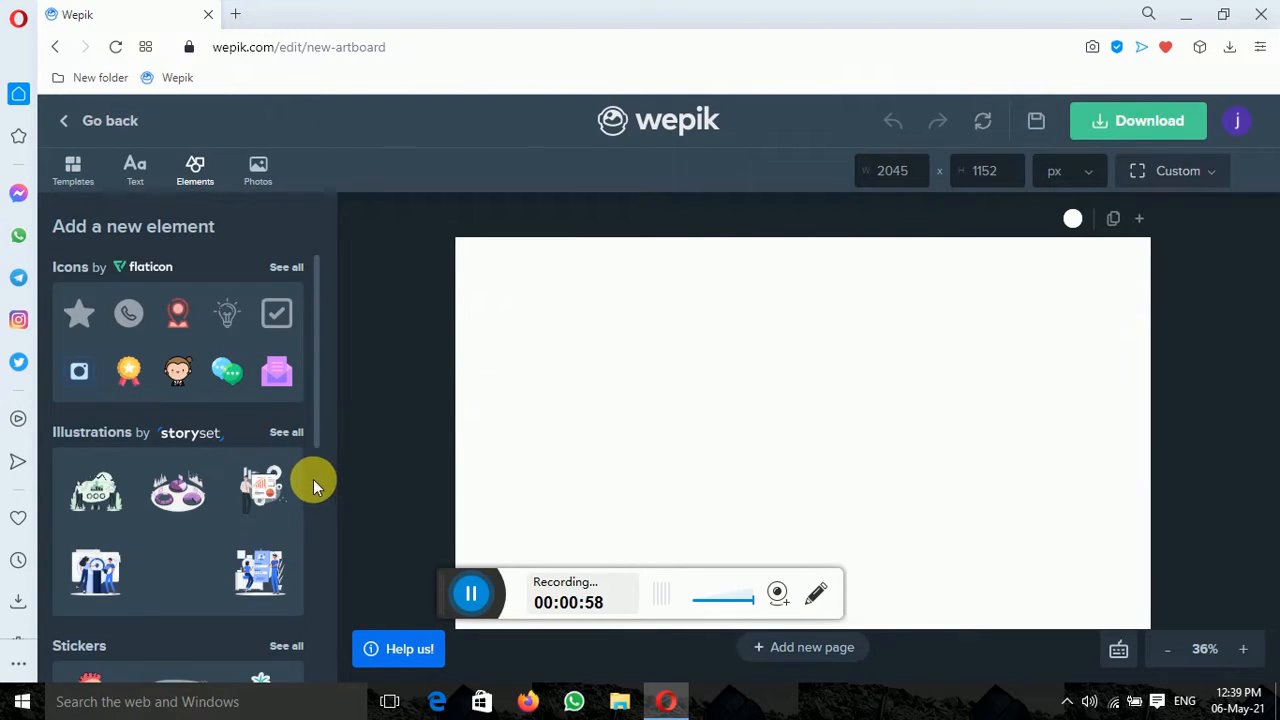
scroll(313, 479, "down", 4)
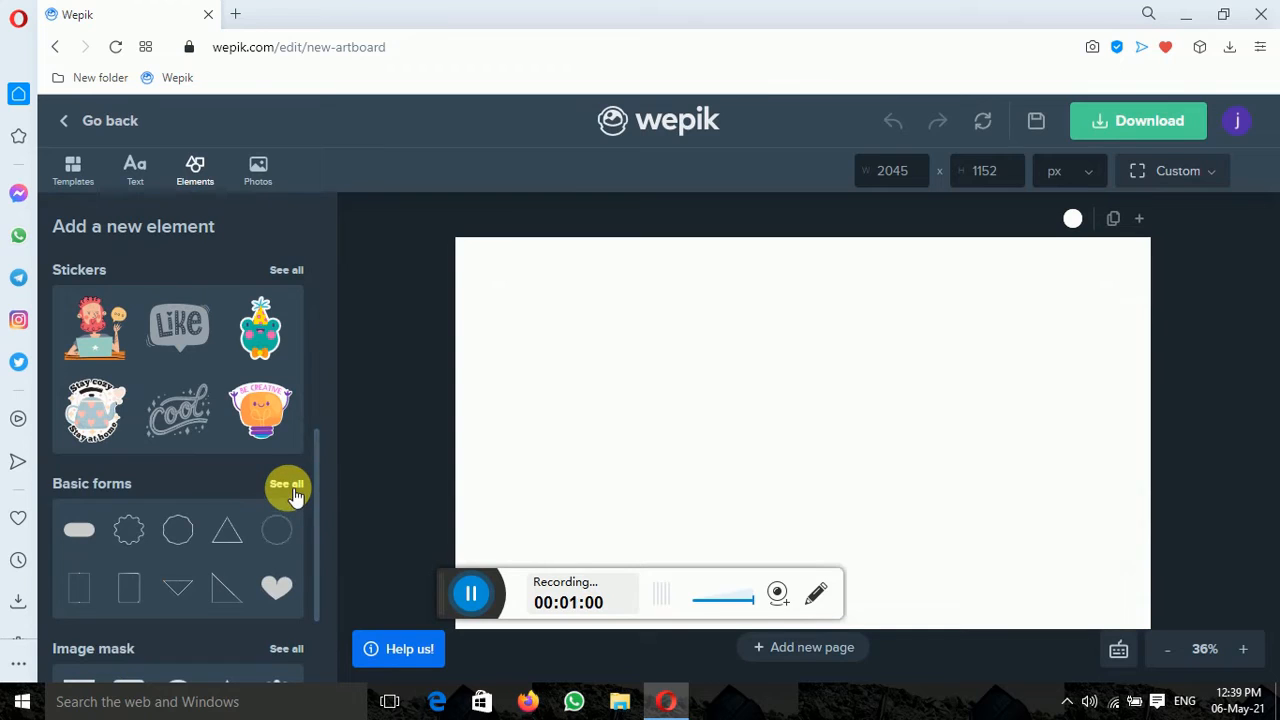
left_click(288, 488)
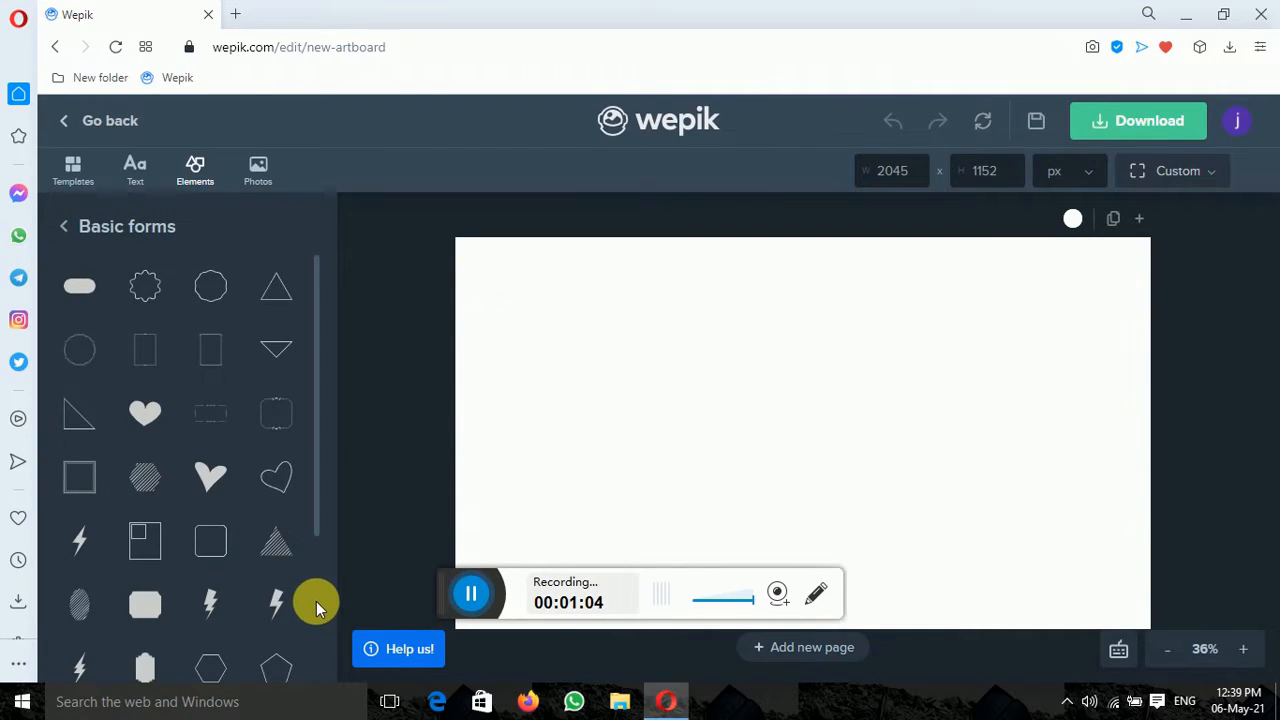
left_click(316, 603)
left_click(316, 649)
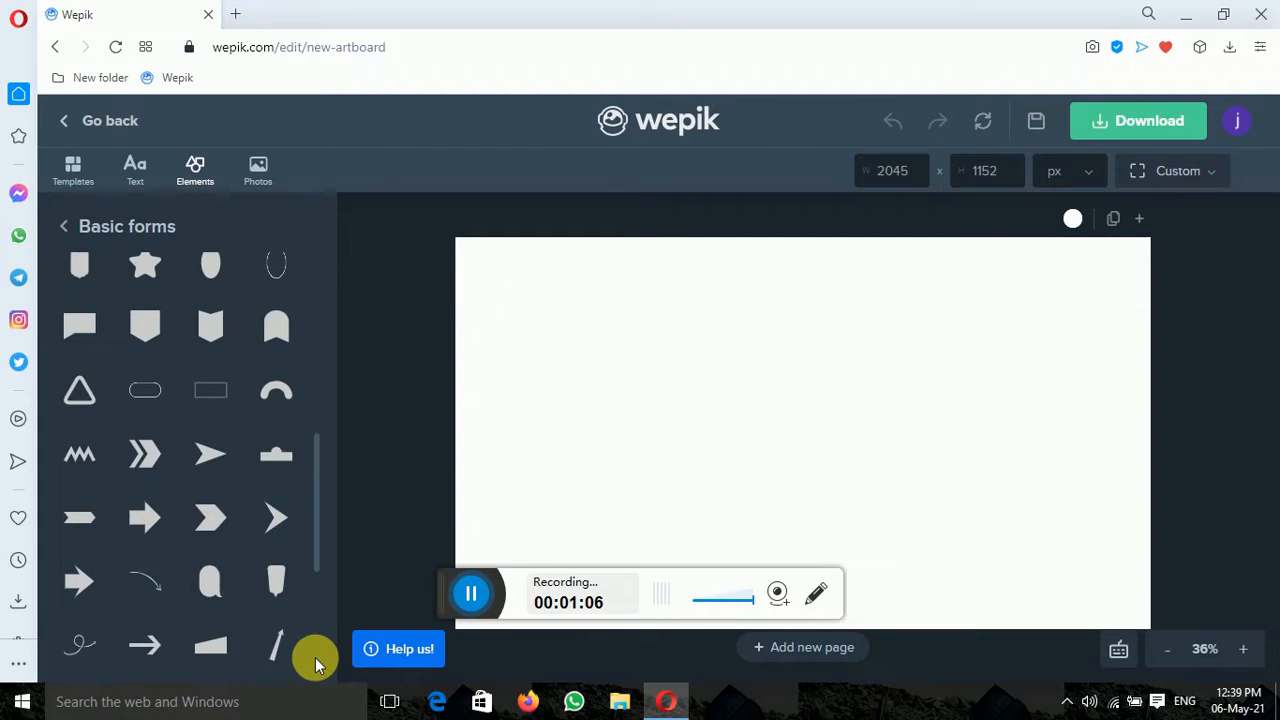
left_click(315, 656)
left_click(316, 677)
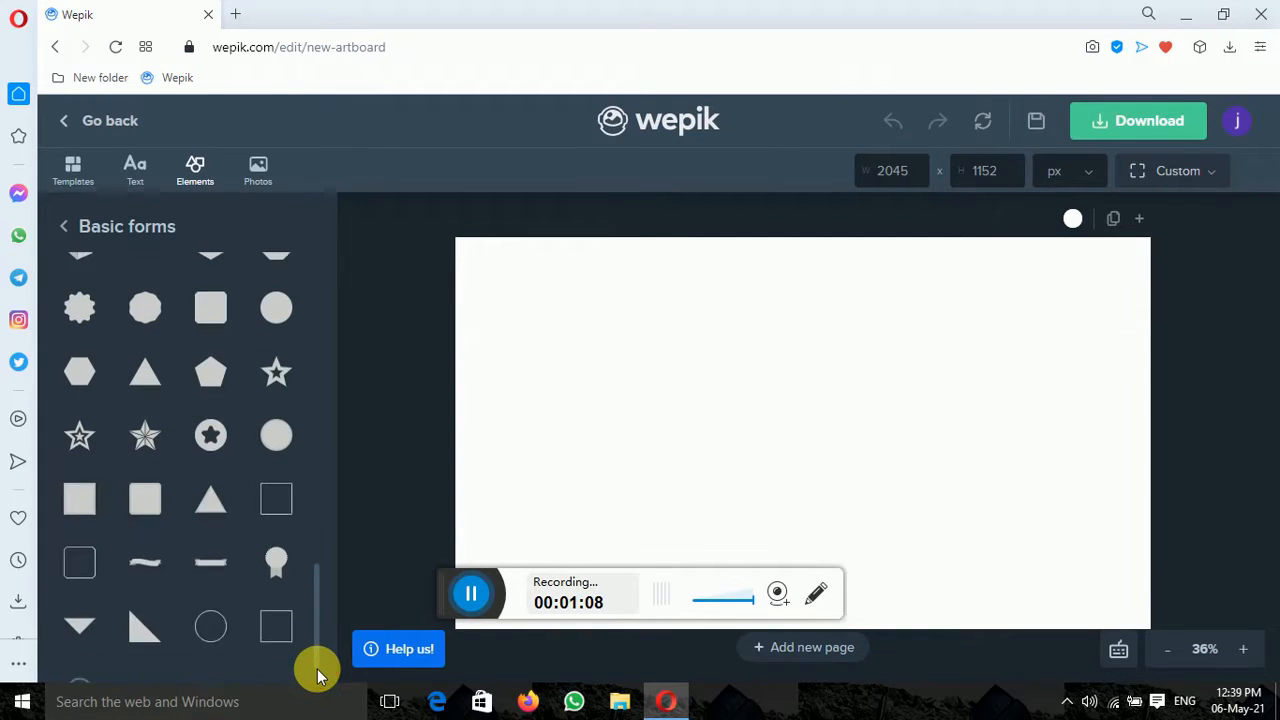
left_click(153, 654)
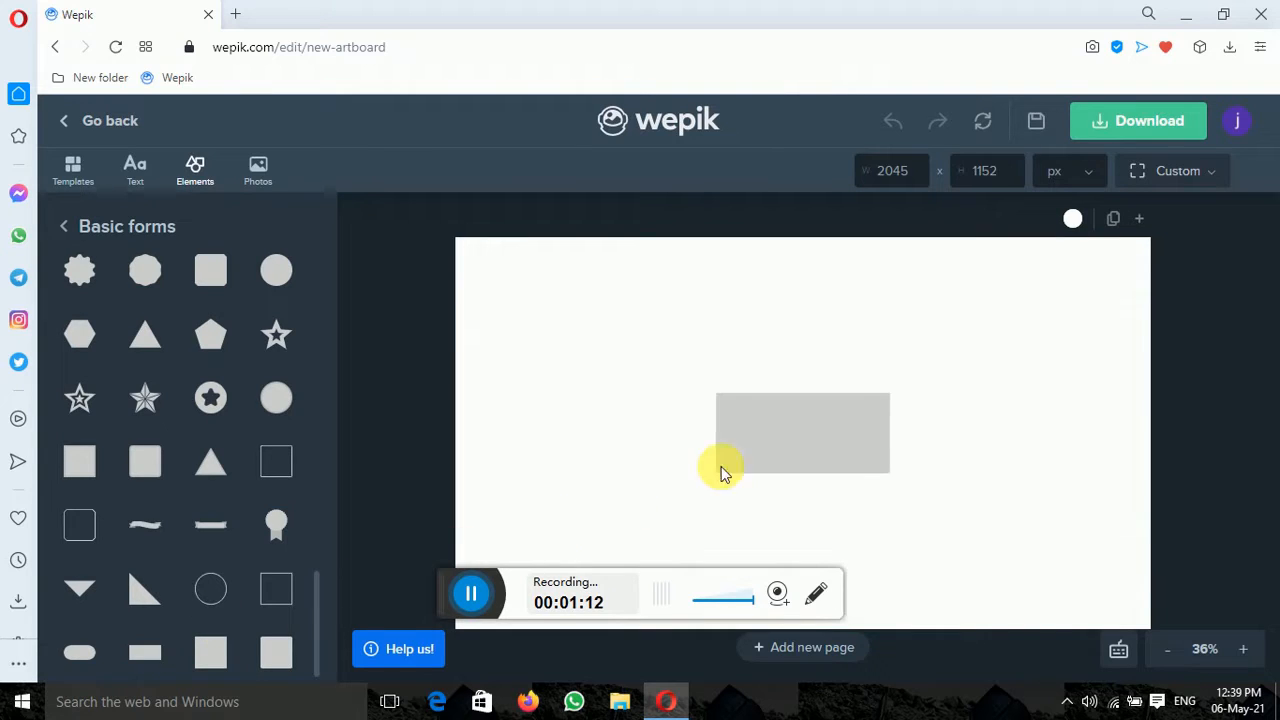
Step: Set the grey rectangle's size to 1245 wide and 338 high, then deselect it
left_click(832, 437)
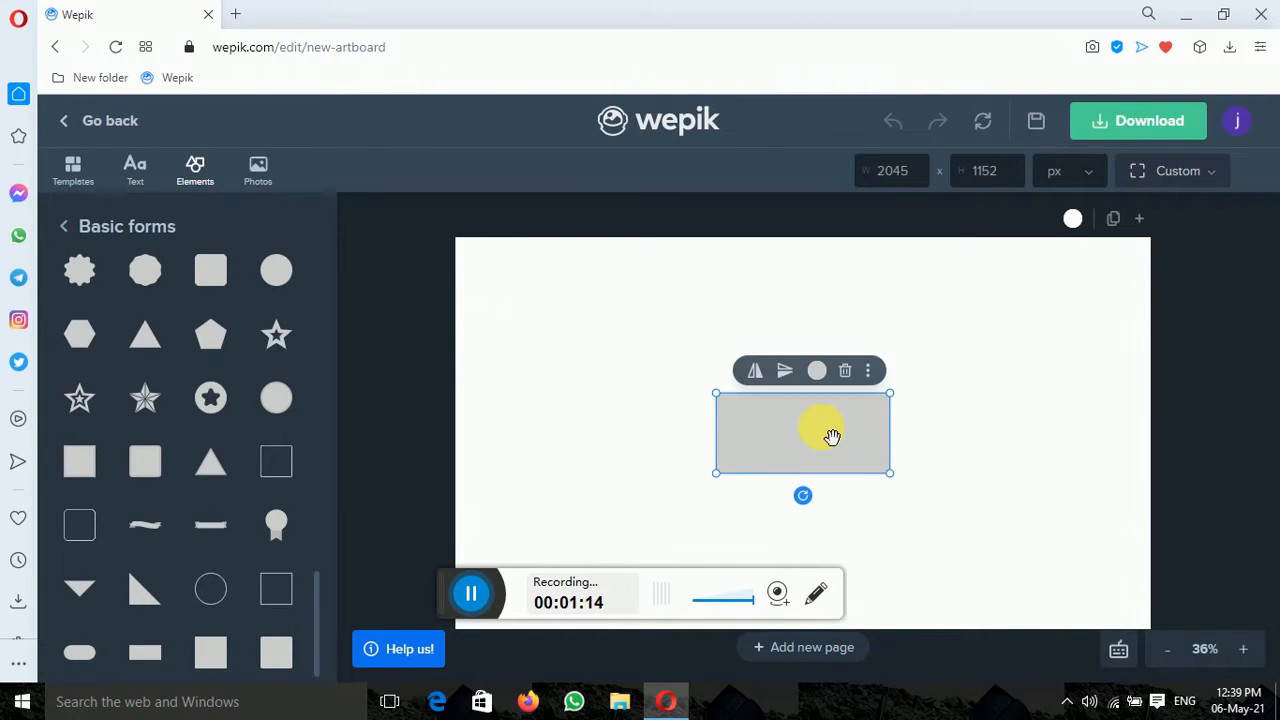
left_click(870, 371)
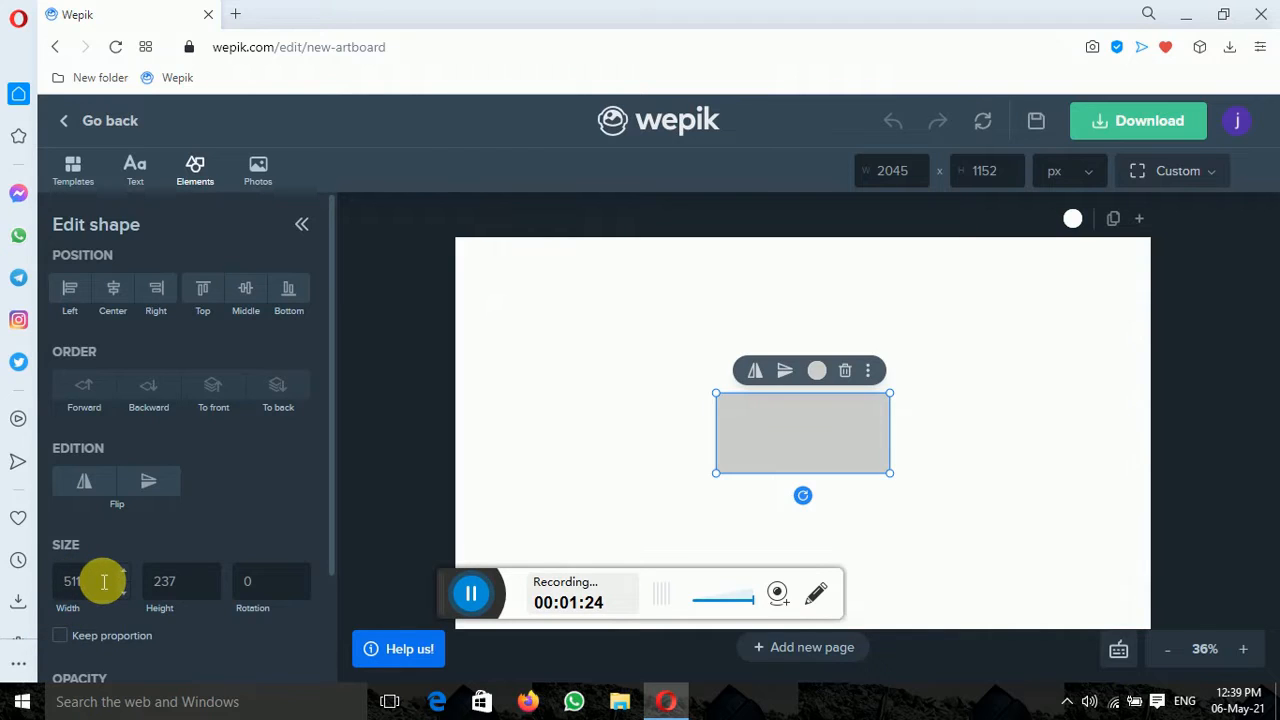
type("124")
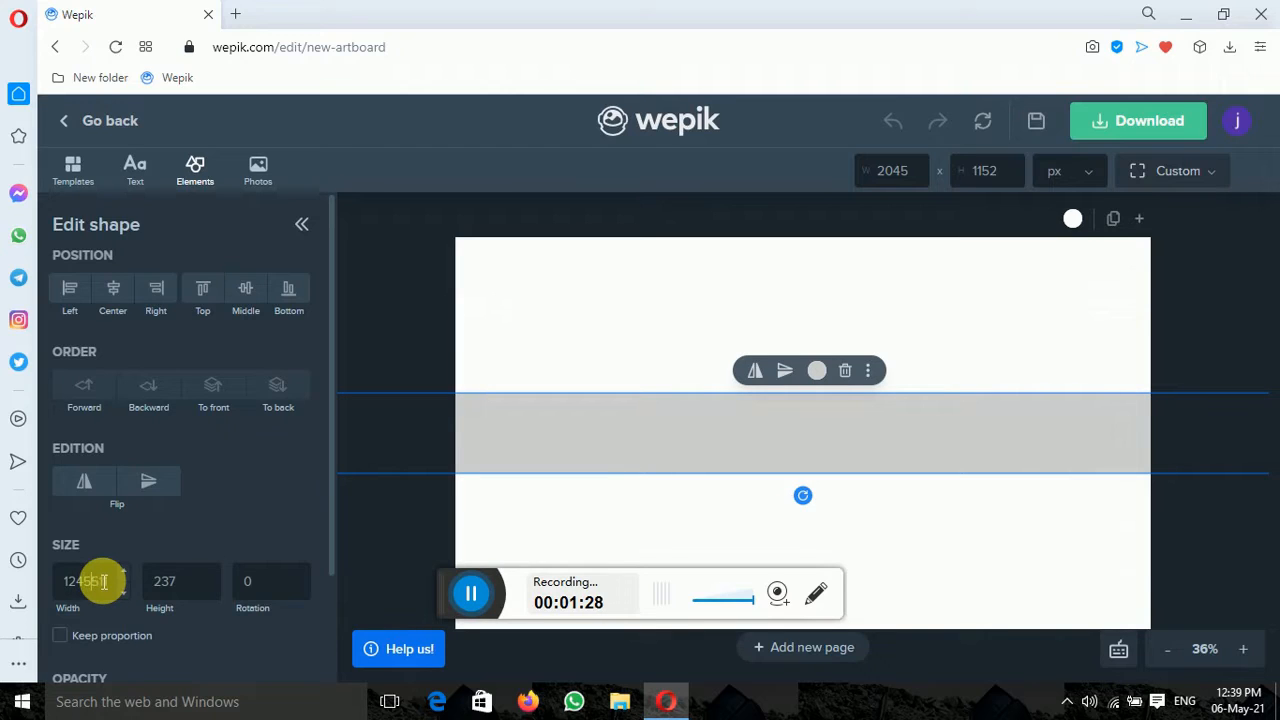
key("BackSpace")
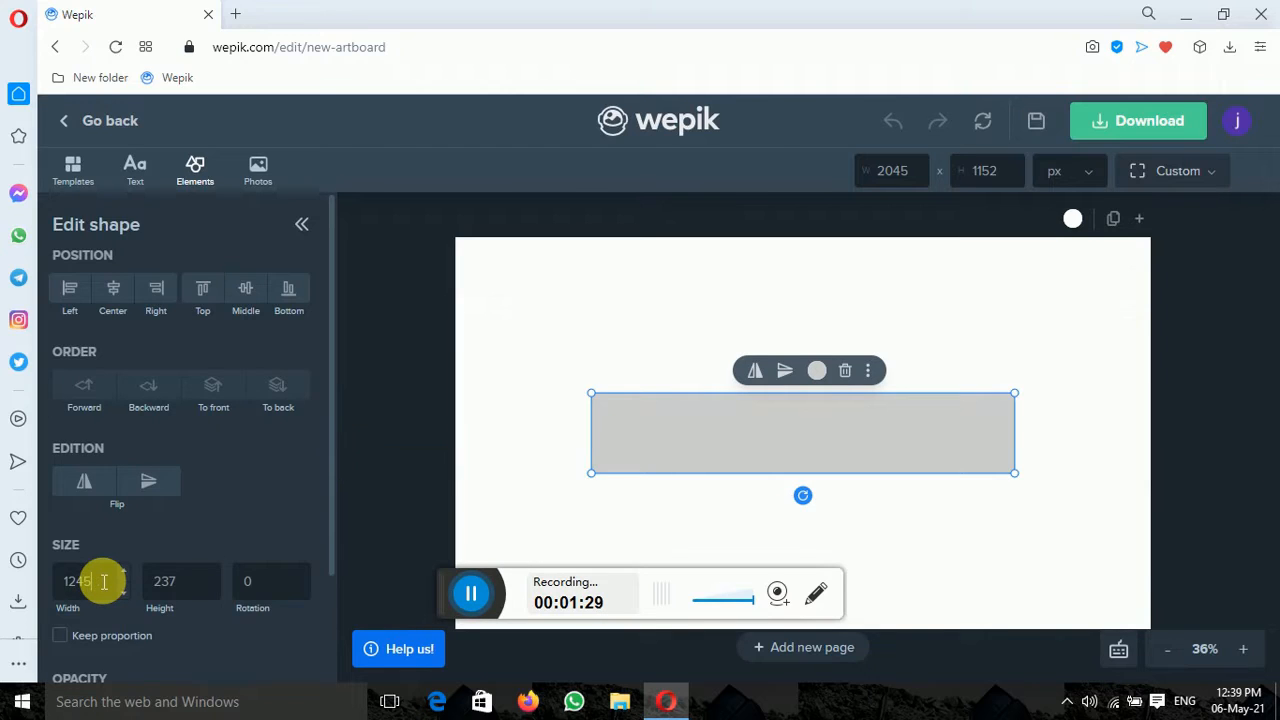
left_click(162, 587)
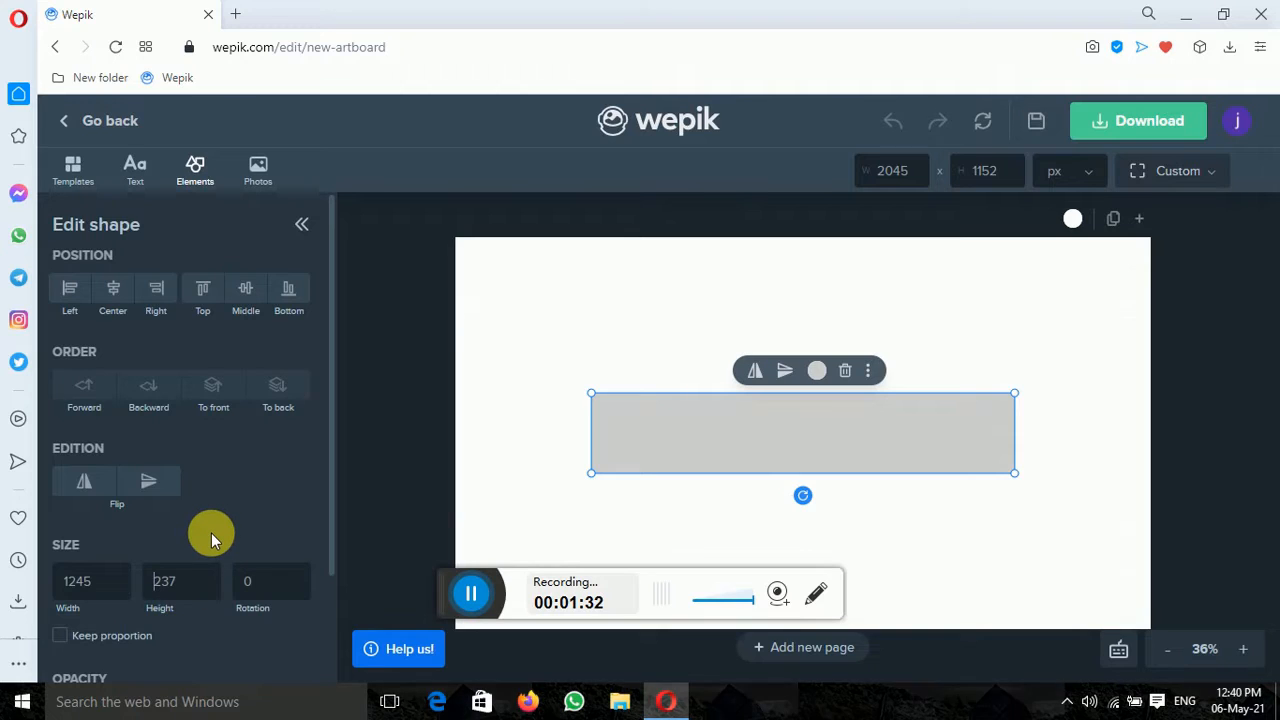
type("338")
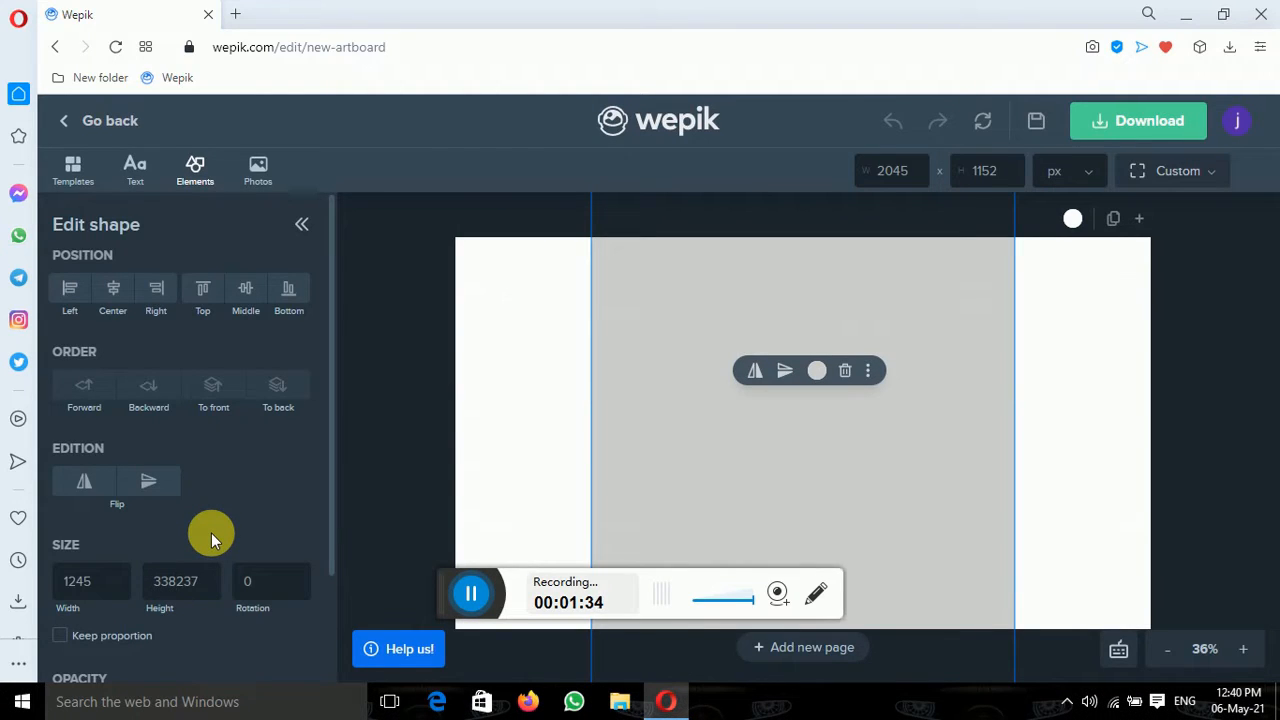
key("Delete")
key("Delete")
key("Delete")
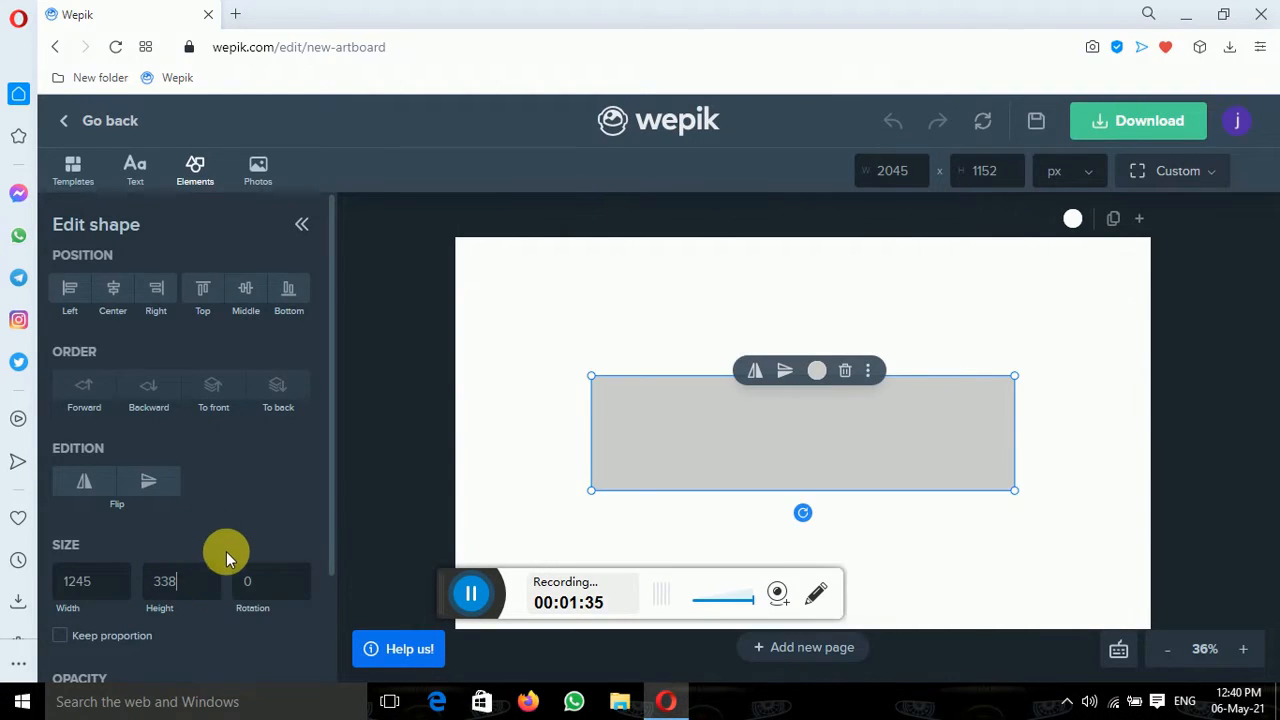
left_click(531, 451)
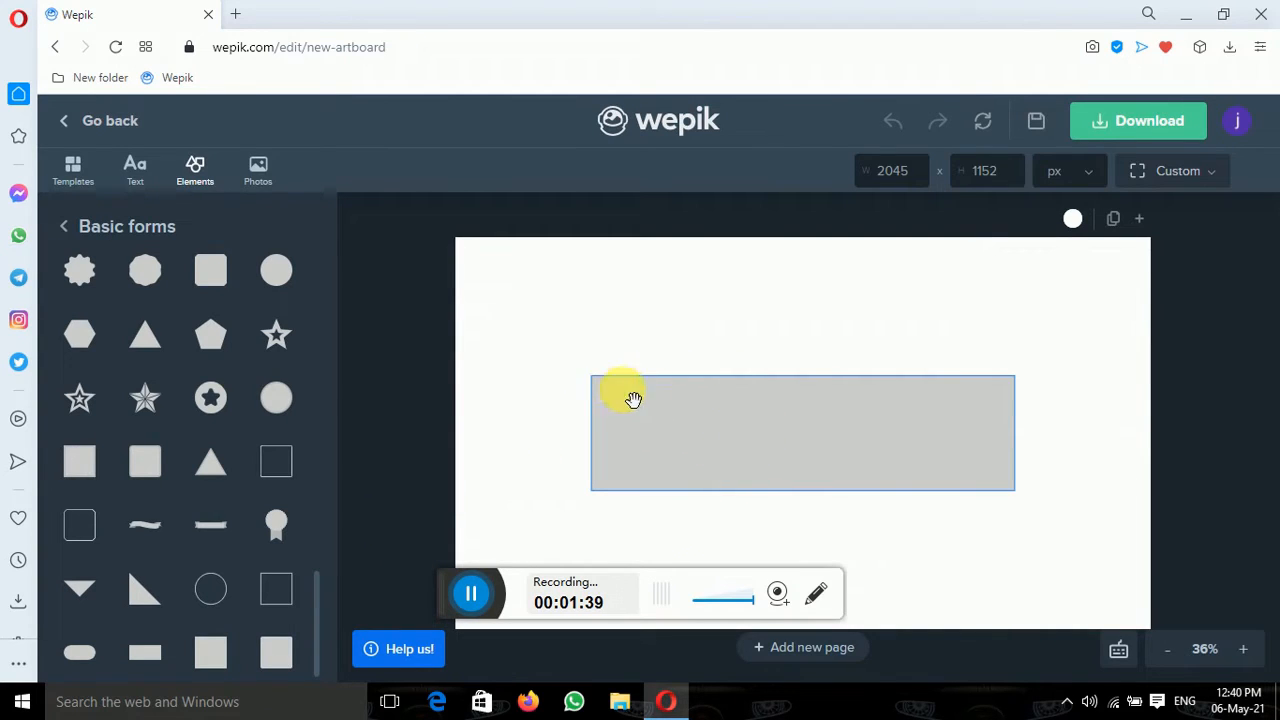
Step: Upload the image free-technology-images from the Downloads folder and add it to the canvas
left_click(268, 166)
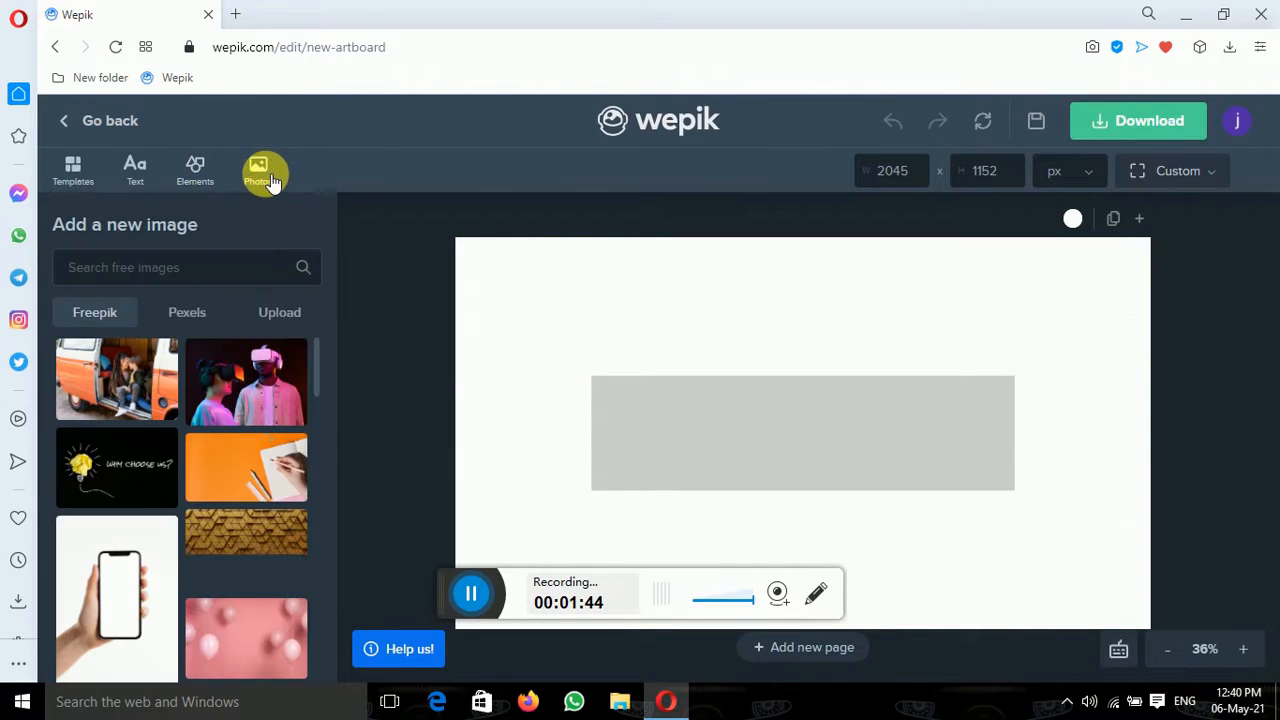
left_click(276, 316)
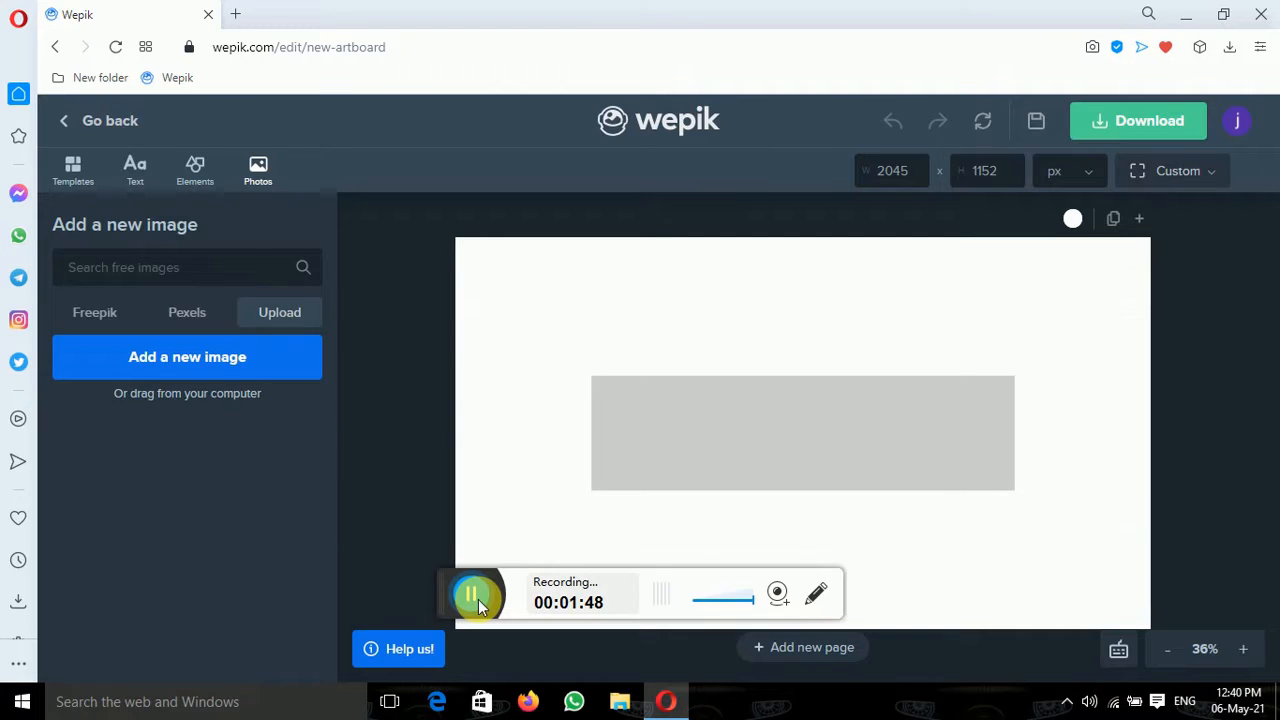
left_click(471, 594)
left_click(471, 594)
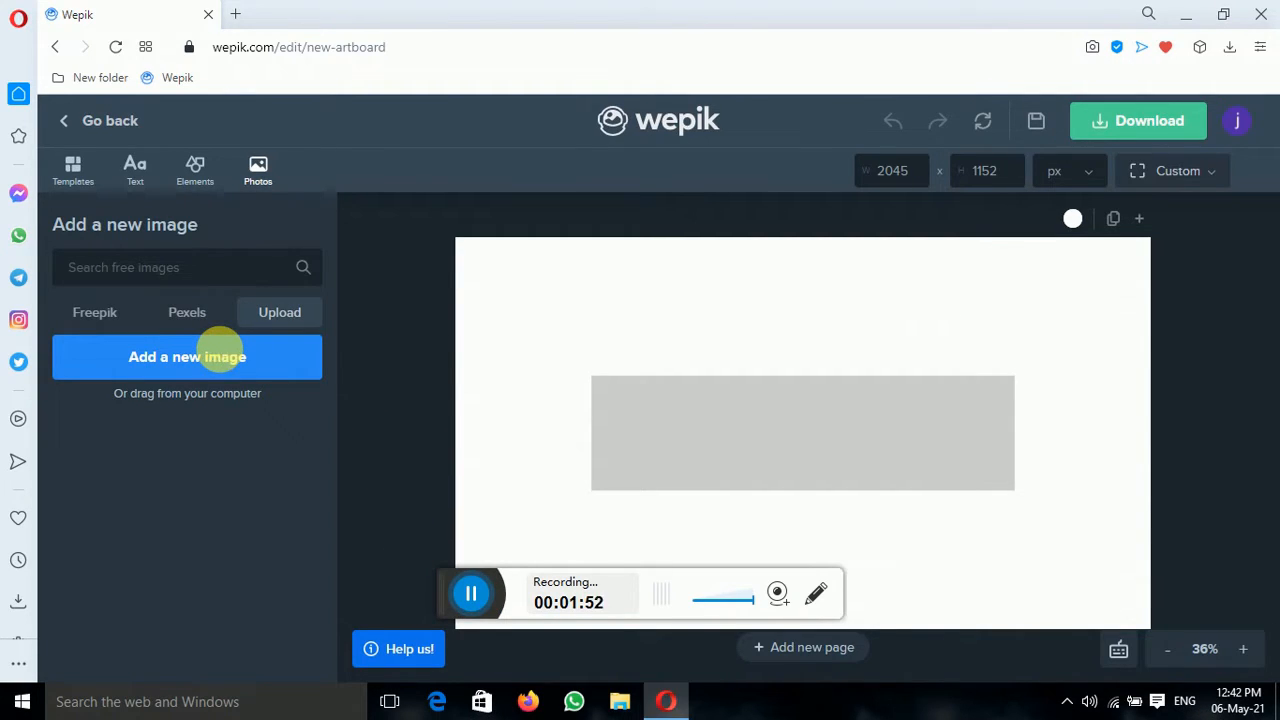
left_click(222, 354)
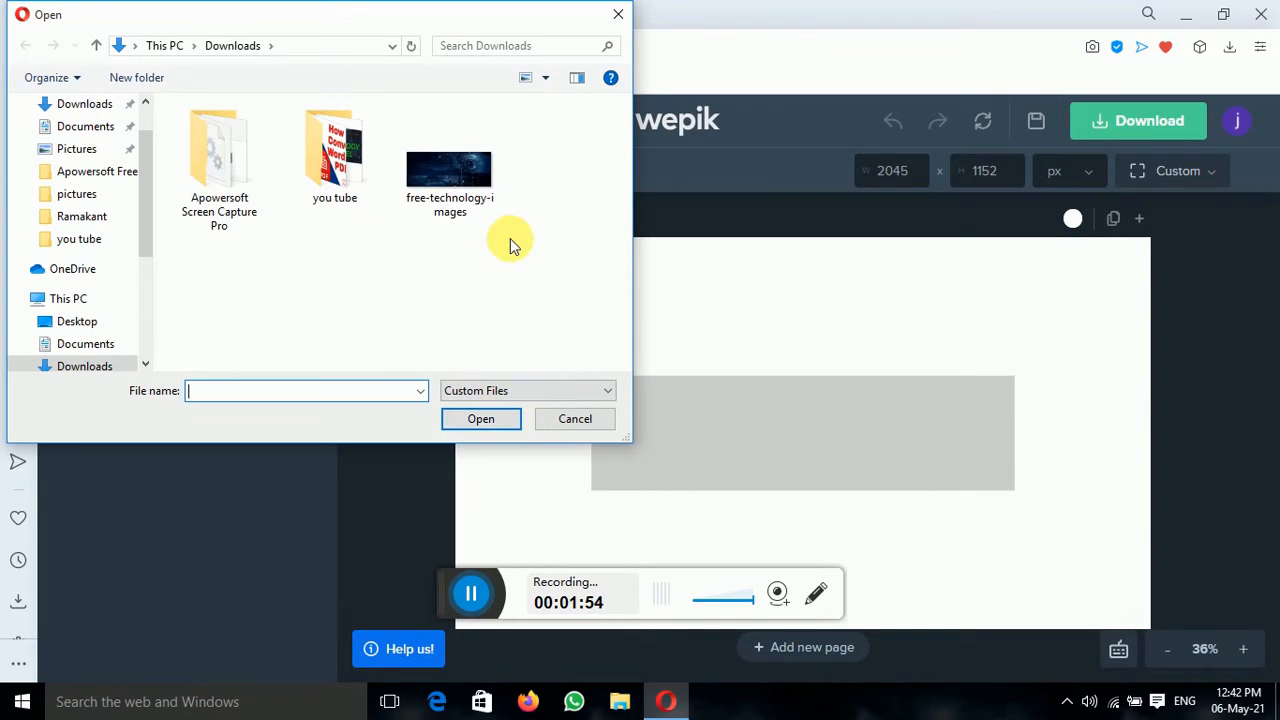
left_click(456, 190)
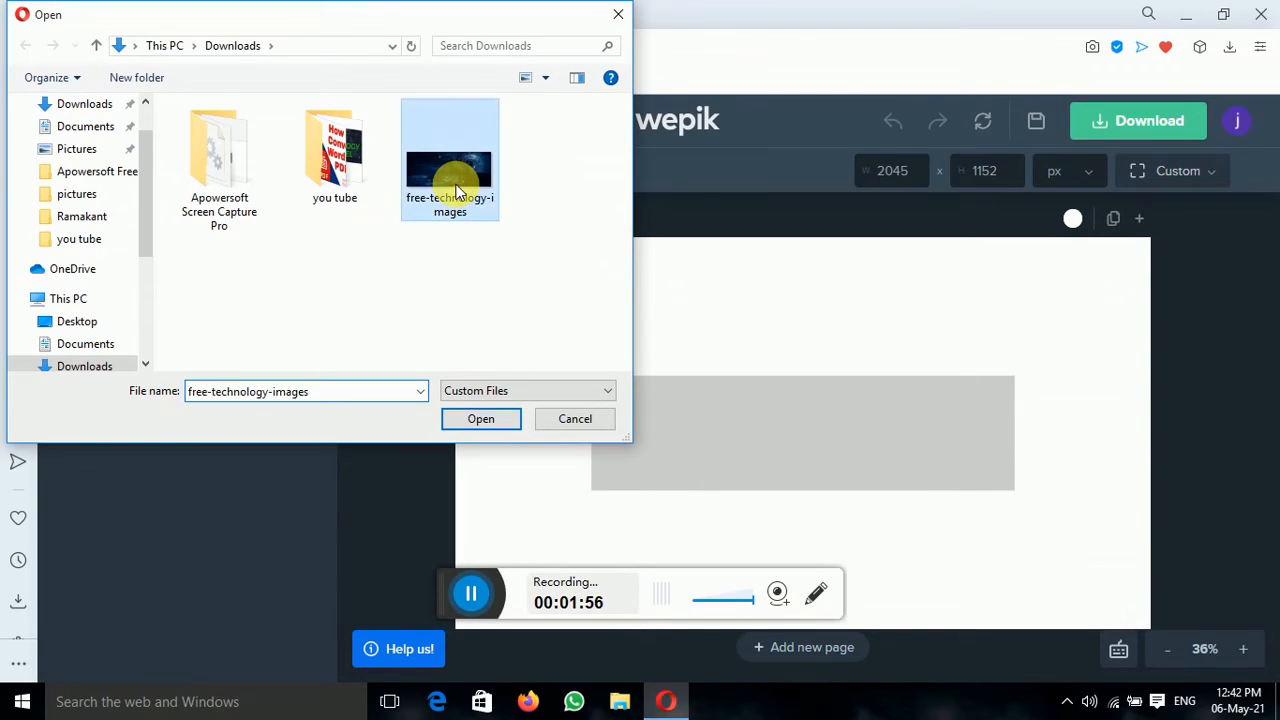
left_click(472, 423)
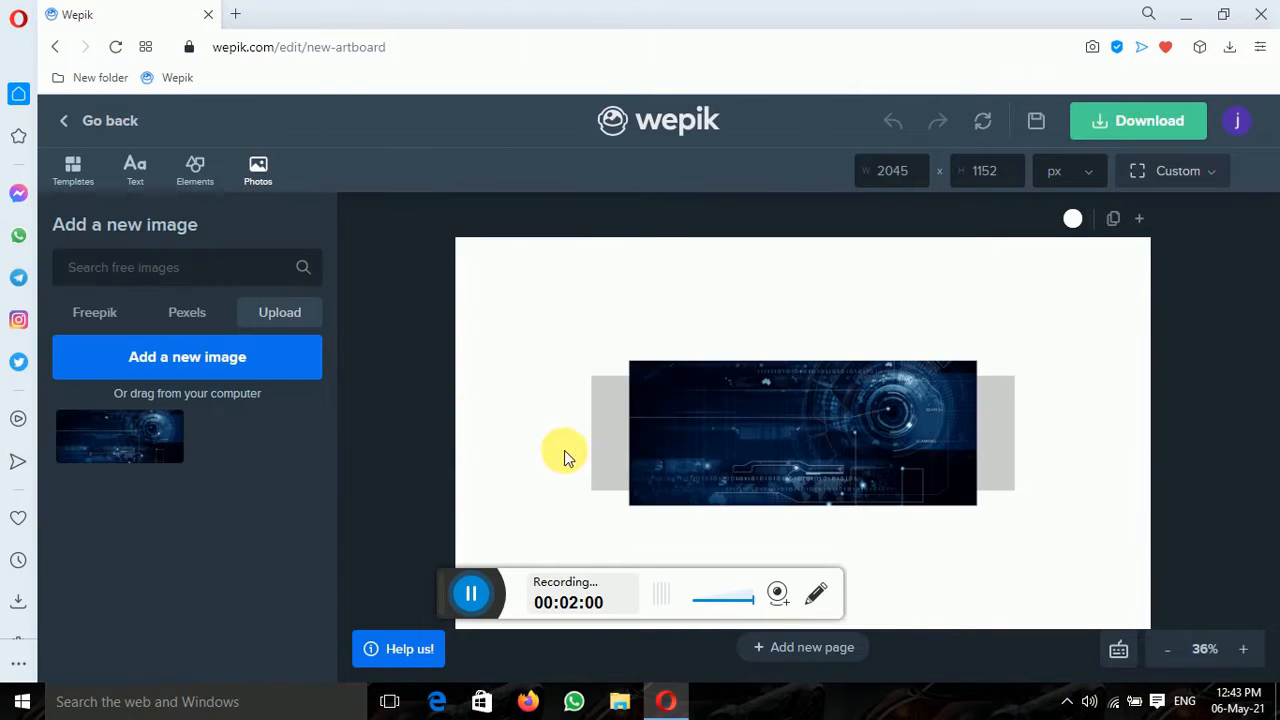
Step: Enlarge the technology image from its upper-left and lower-right corners until it covers the whole grey rectangle
left_click(740, 457)
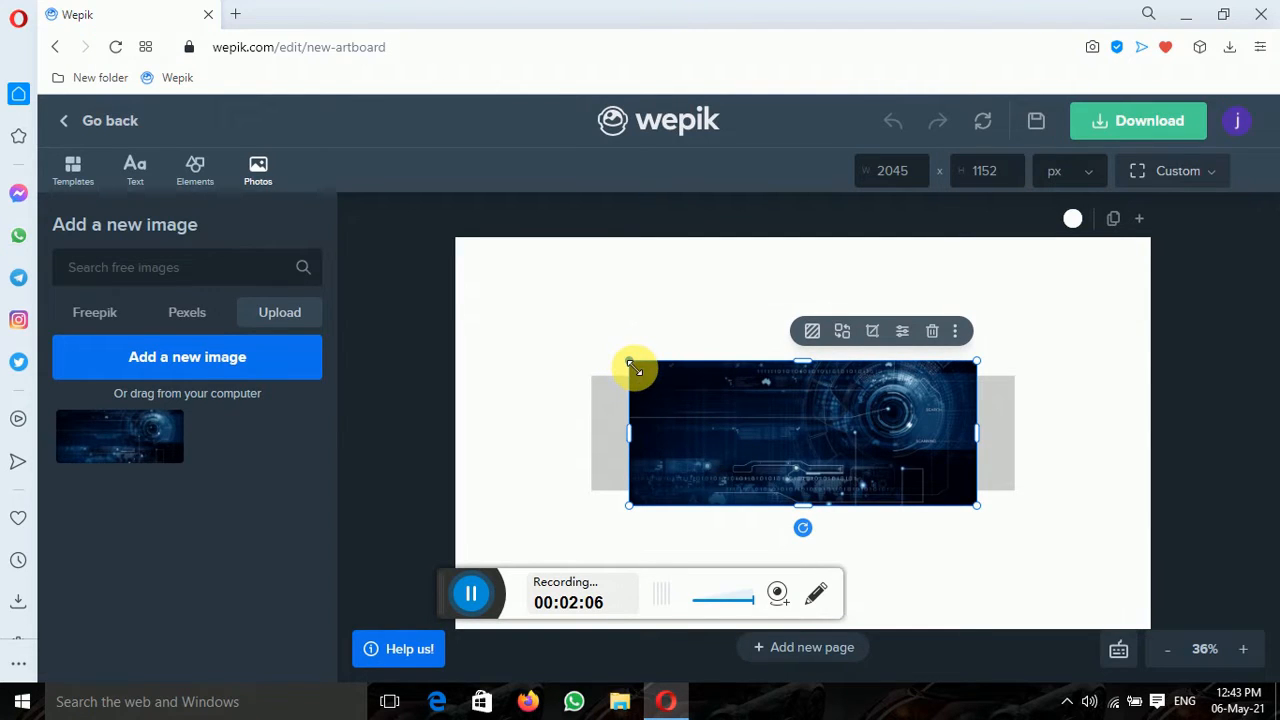
left_click_drag(629, 364, 545, 386)
key("alt+Left")
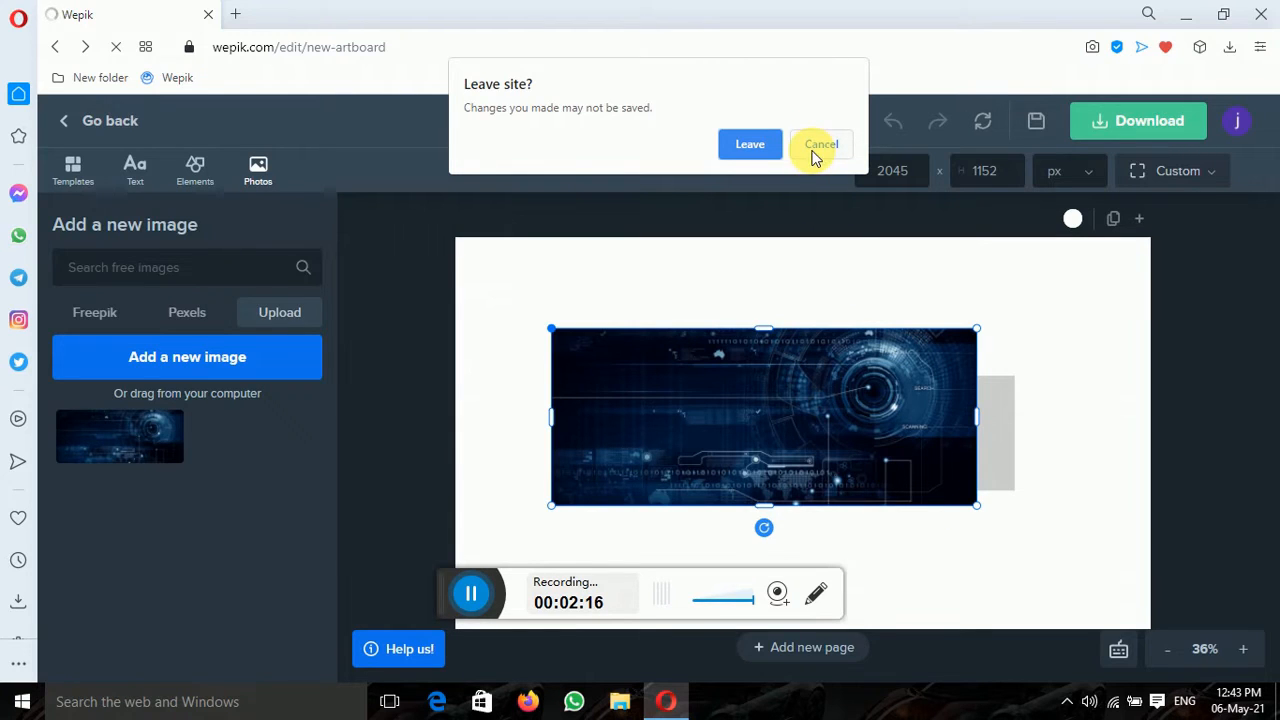
left_click(482, 592)
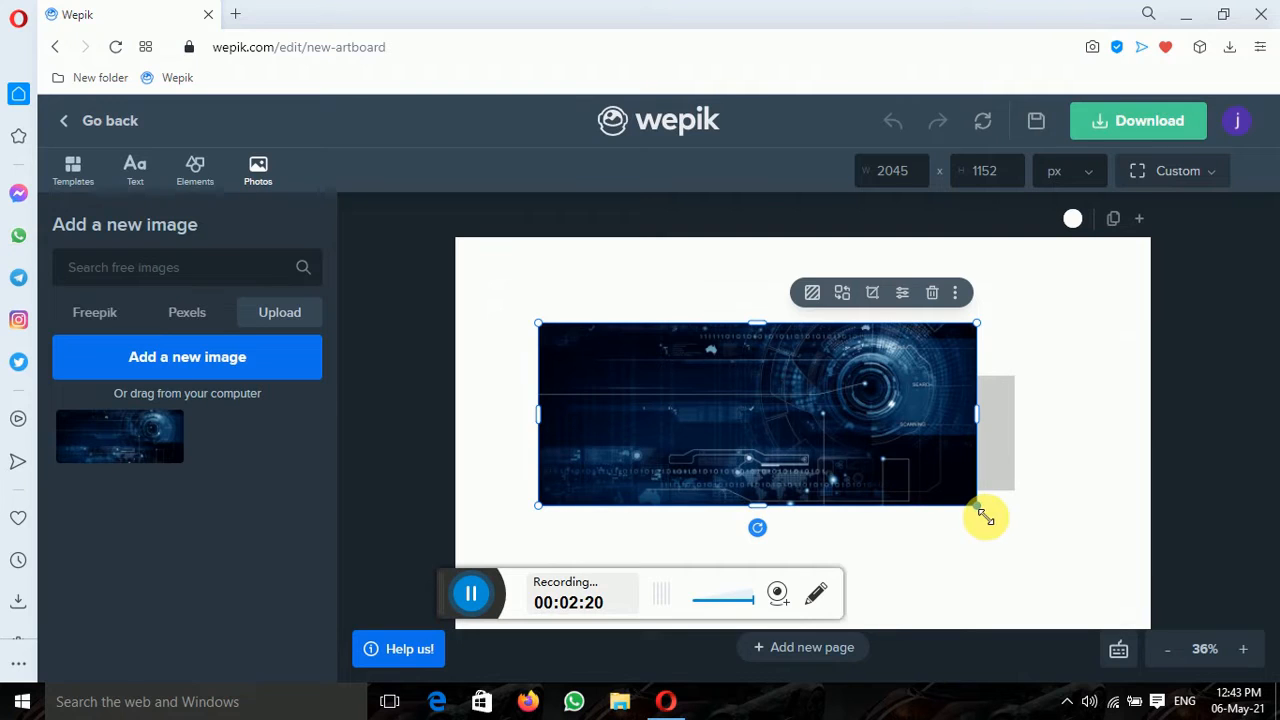
left_click_drag(978, 507, 1060, 508)
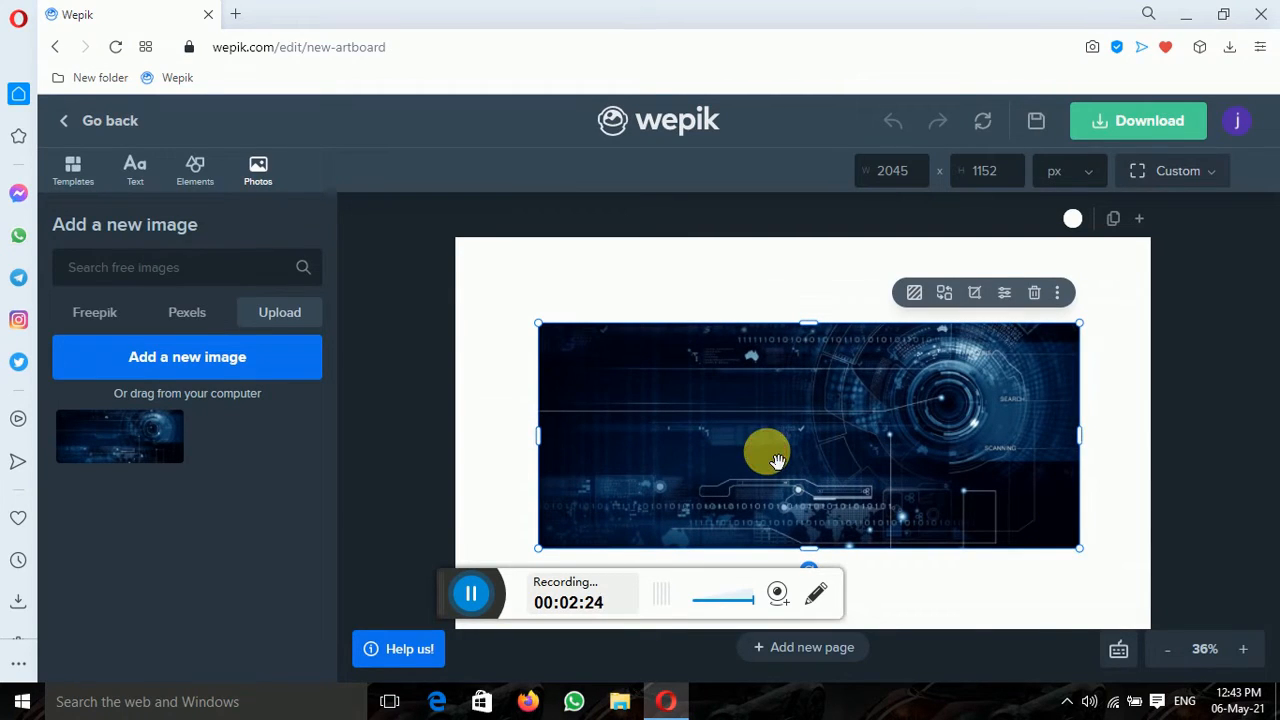
left_click(1034, 292)
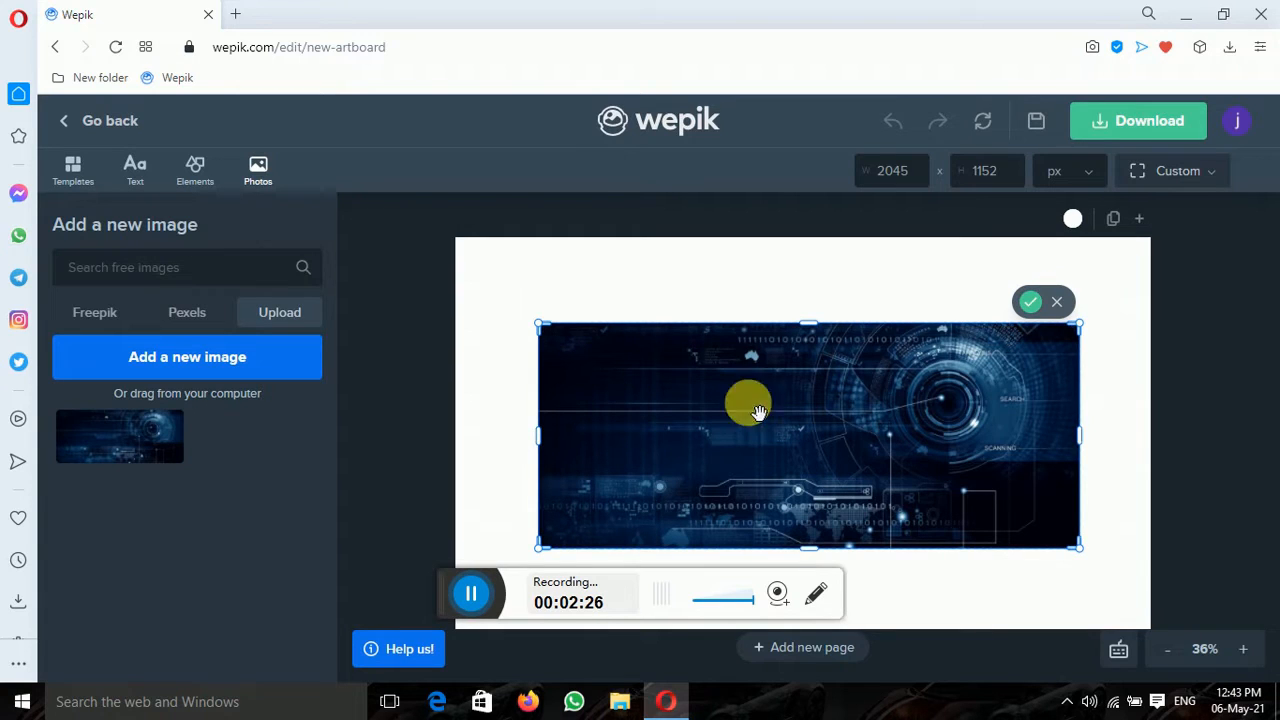
left_click(1061, 303)
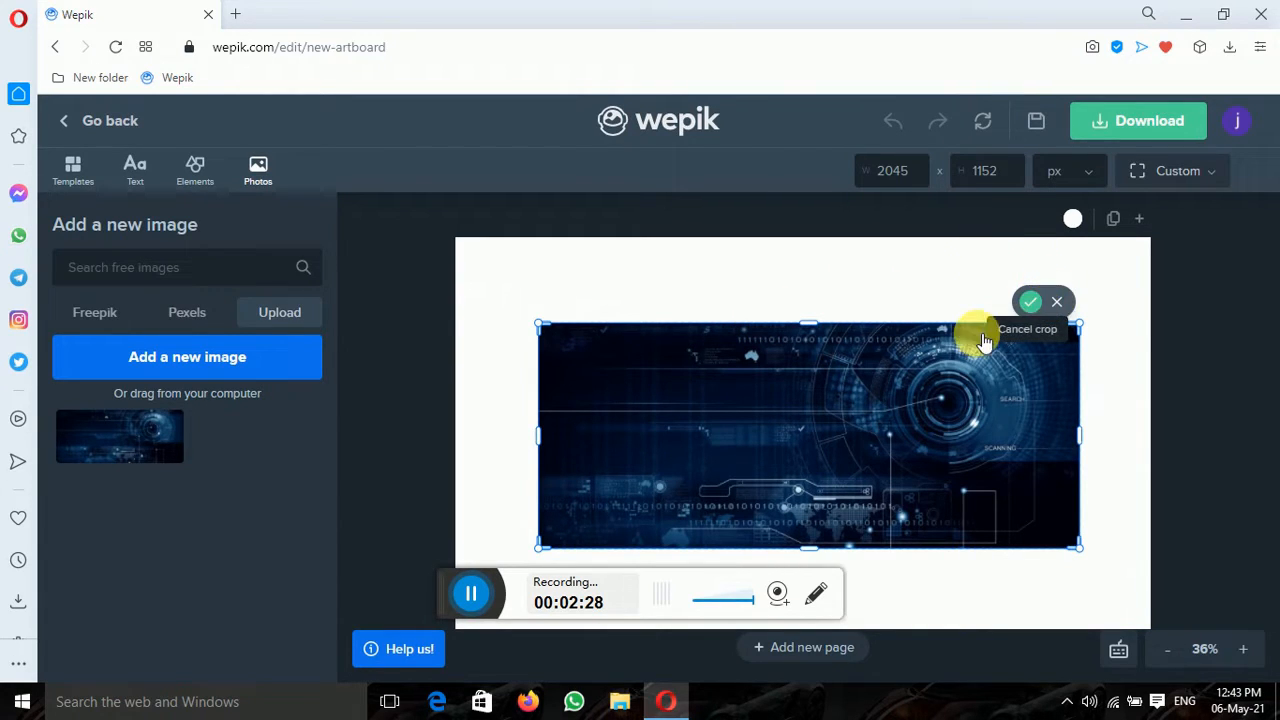
Step: Leave the technology image's crop mode and send the image backward behind the grey rectangle
left_click(775, 410)
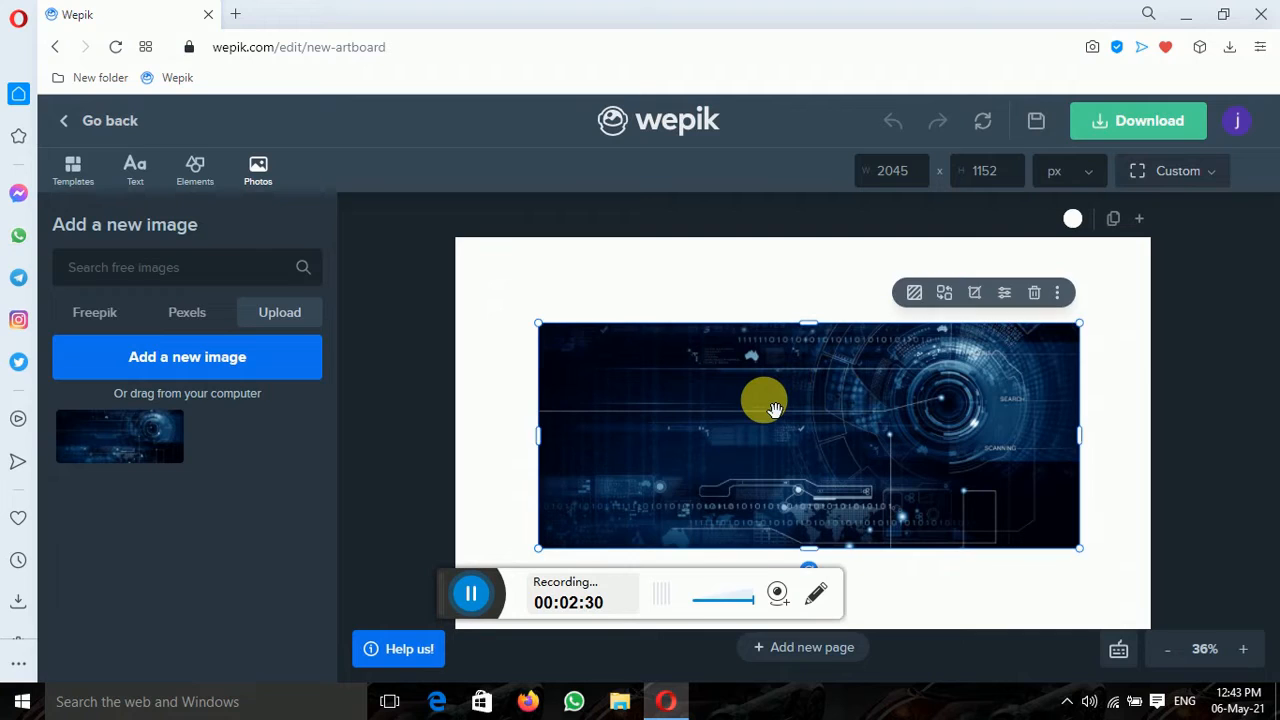
left_click(1058, 293)
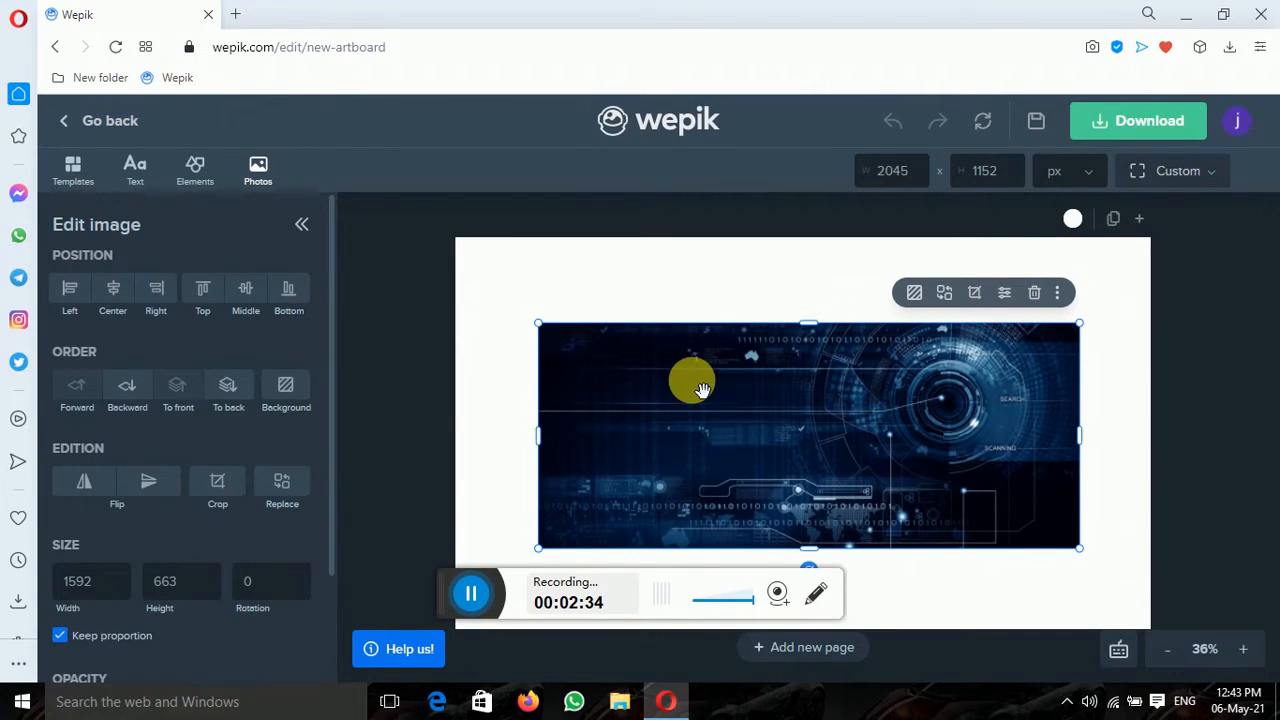
left_click(137, 392)
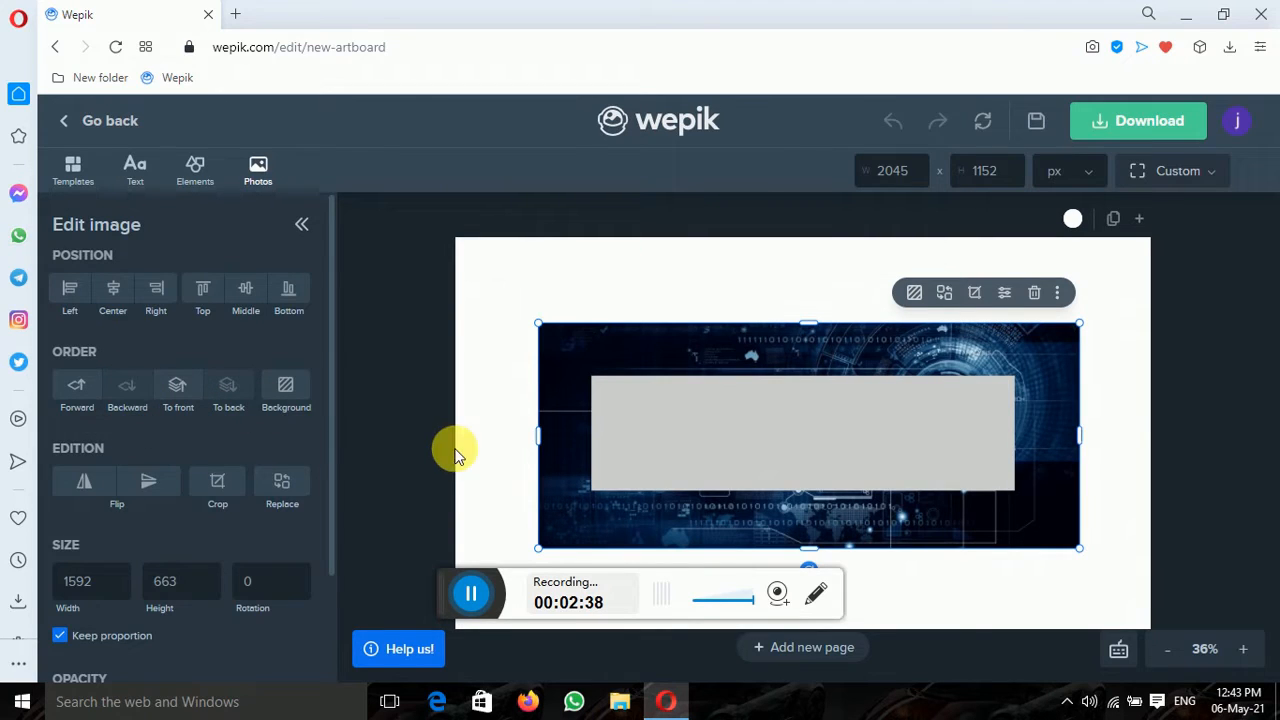
Step: Recolour the grey rectangle to 2C2727 at 59% opacity and move it toward the upper-right part of the technology image
left_click(658, 450)
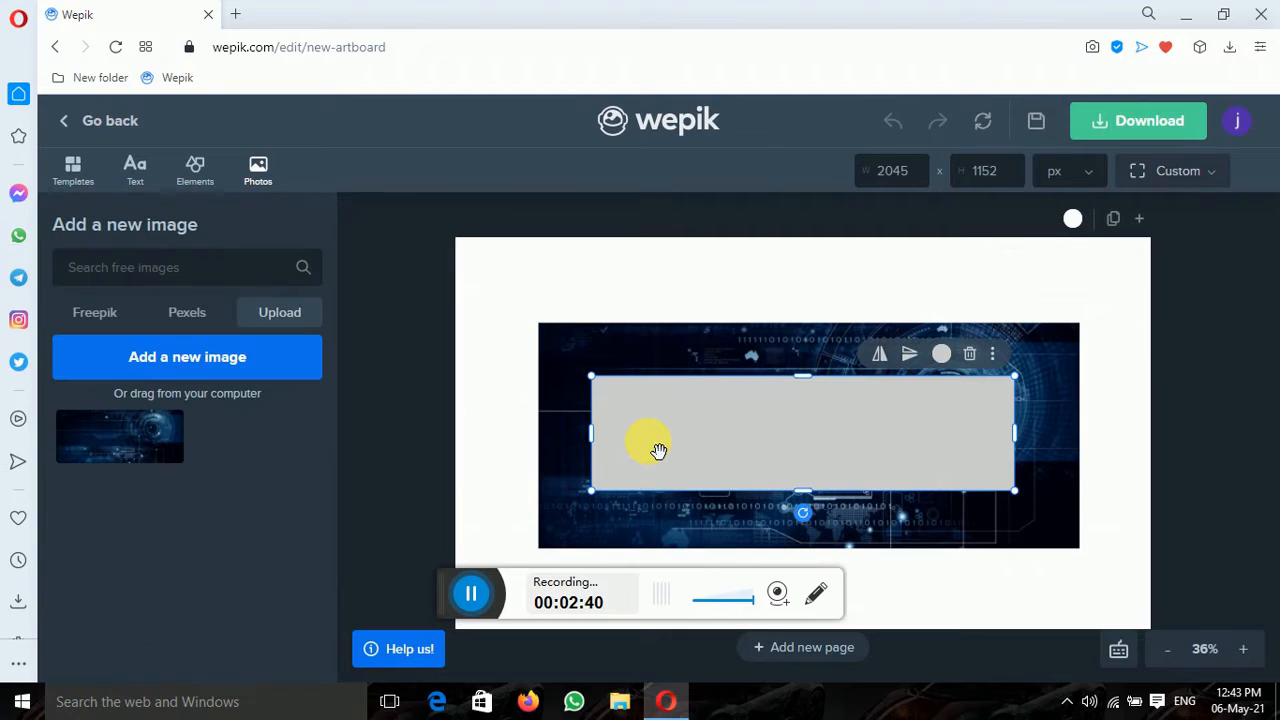
left_click(948, 364)
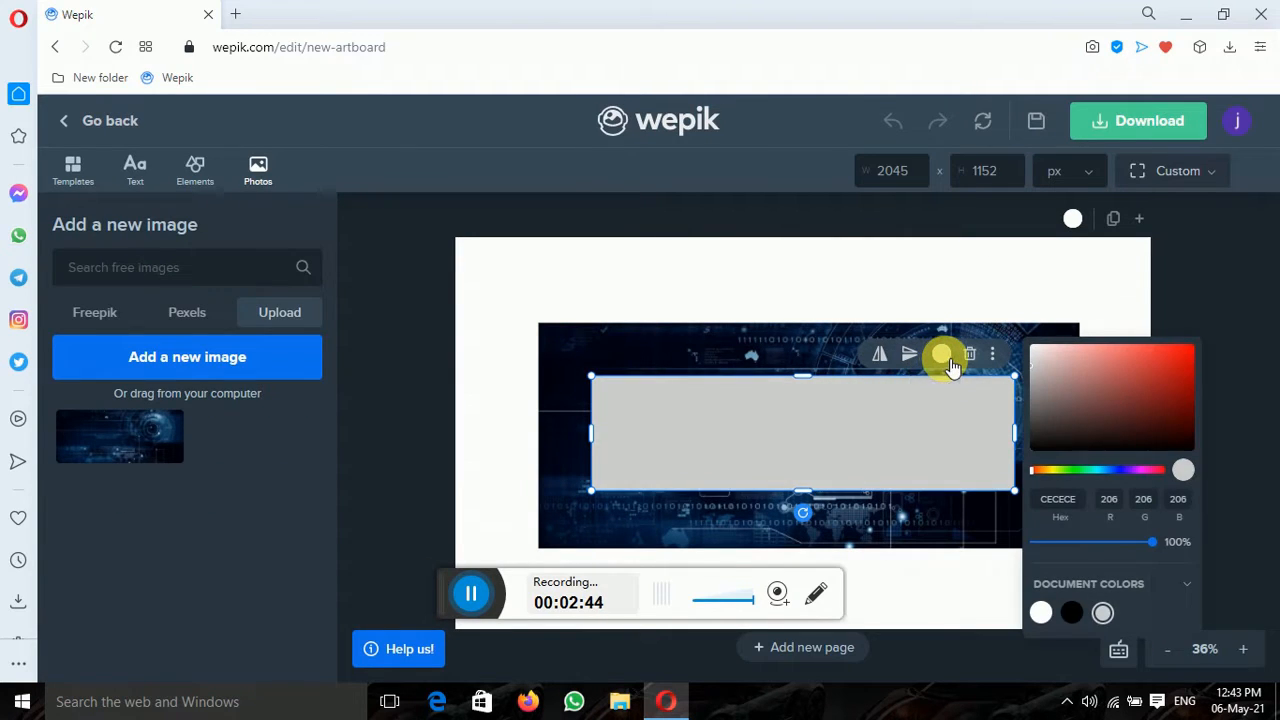
left_click(1049, 433)
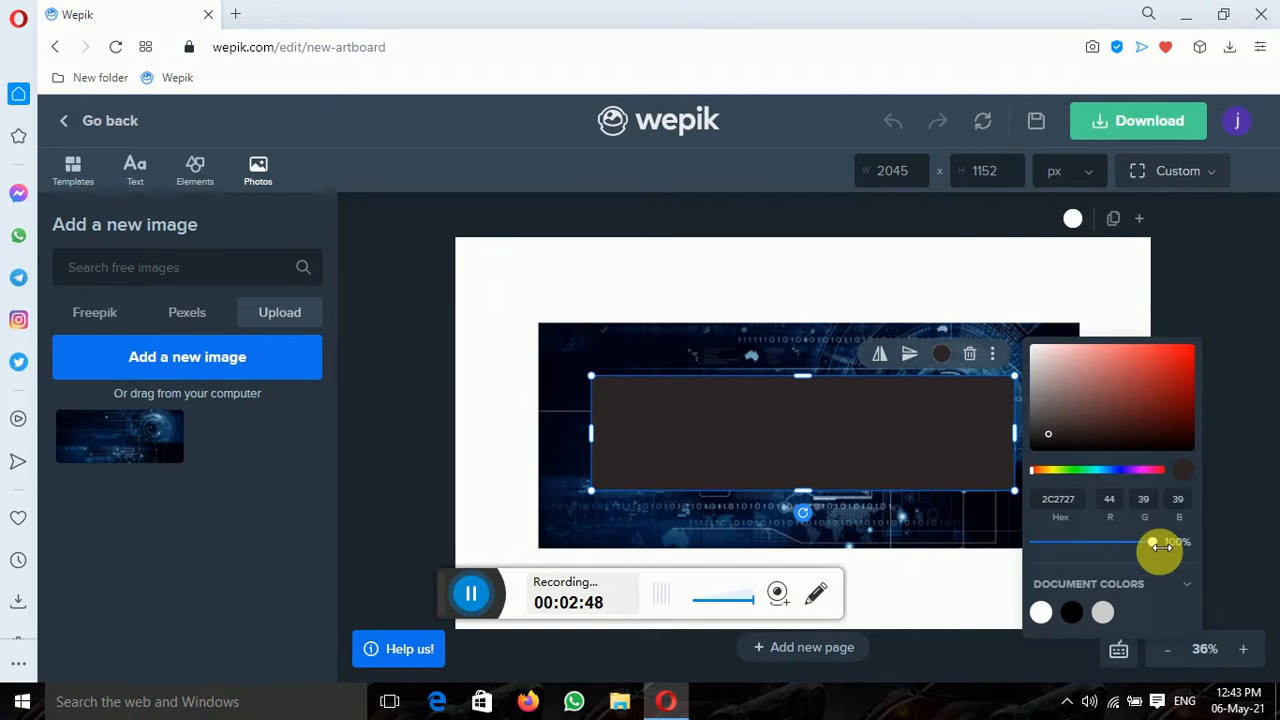
left_click_drag(1158, 546, 1115, 547)
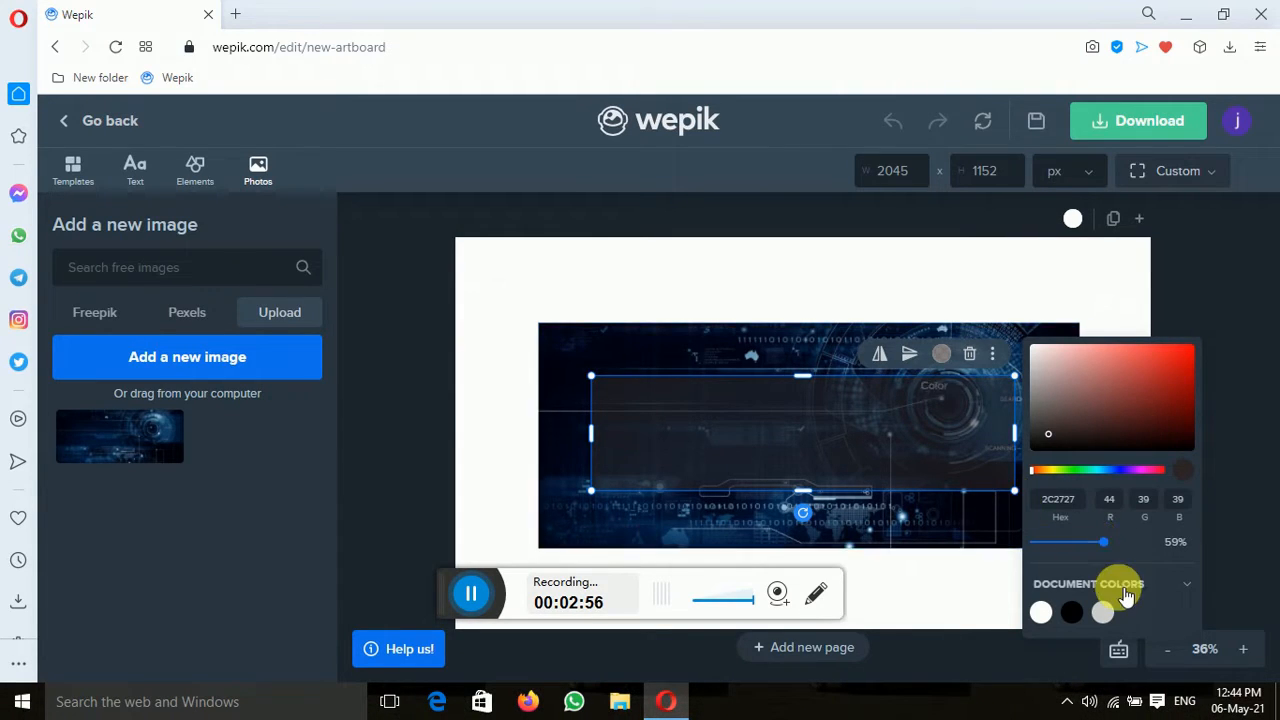
left_click(970, 423)
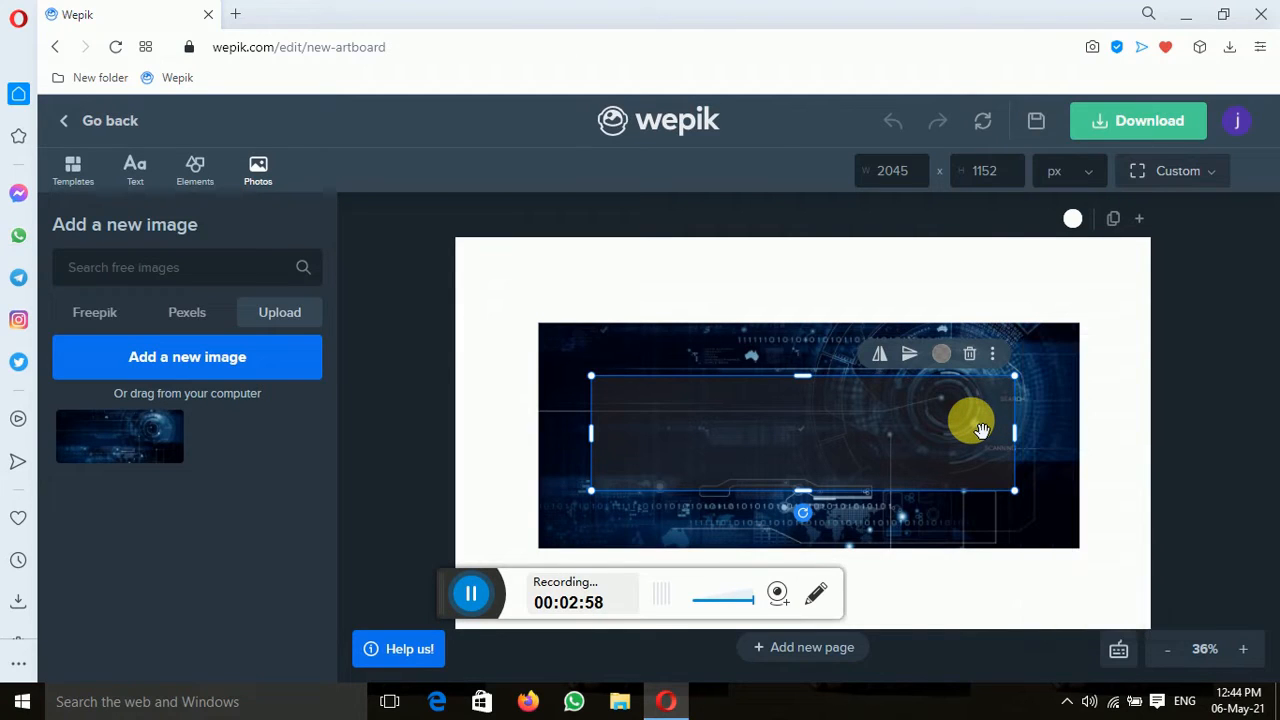
left_click_drag(914, 434, 977, 420)
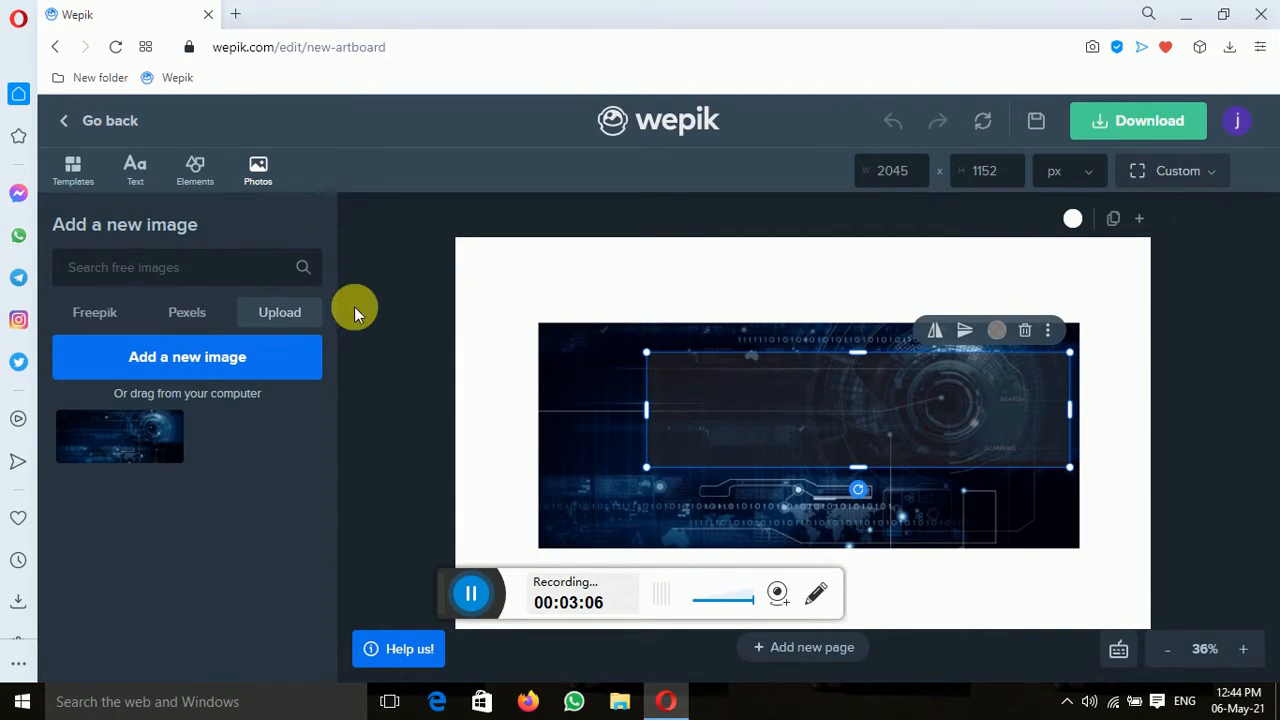
Step: Add a heading and replace its sample text with NEW TECHNOLOGY CHANNEL in italics
left_click(148, 173)
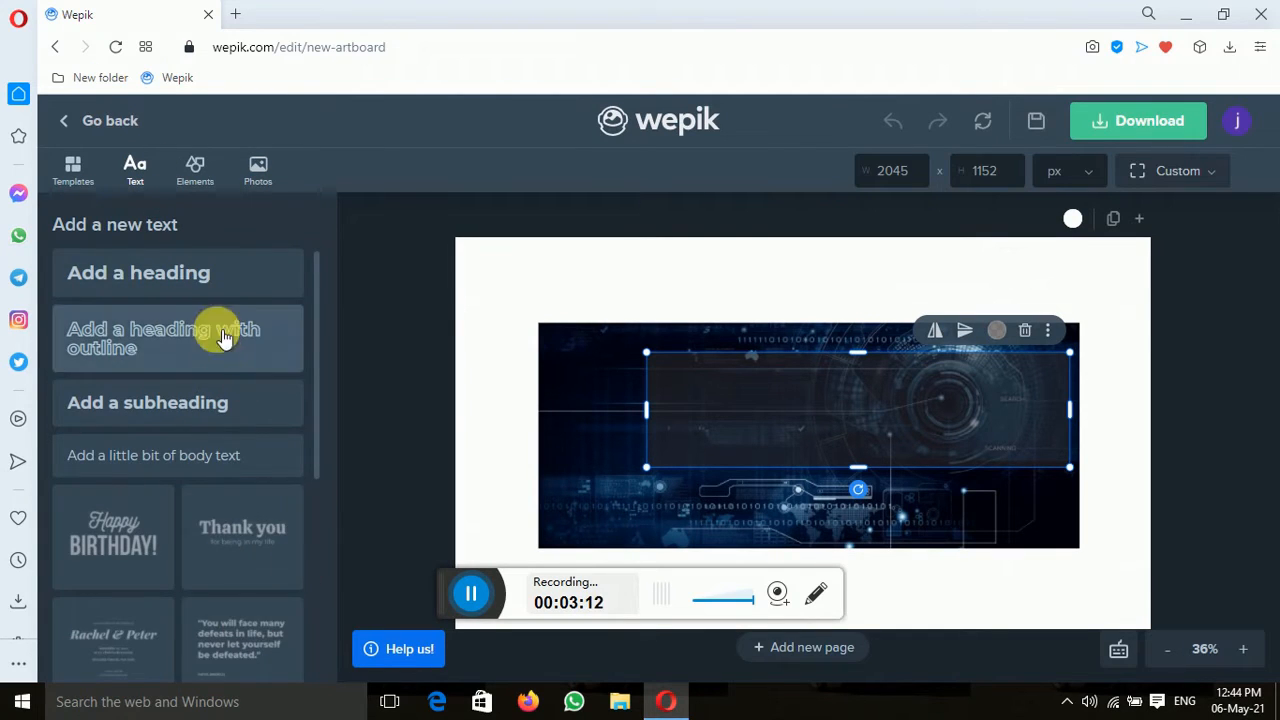
left_click(192, 274)
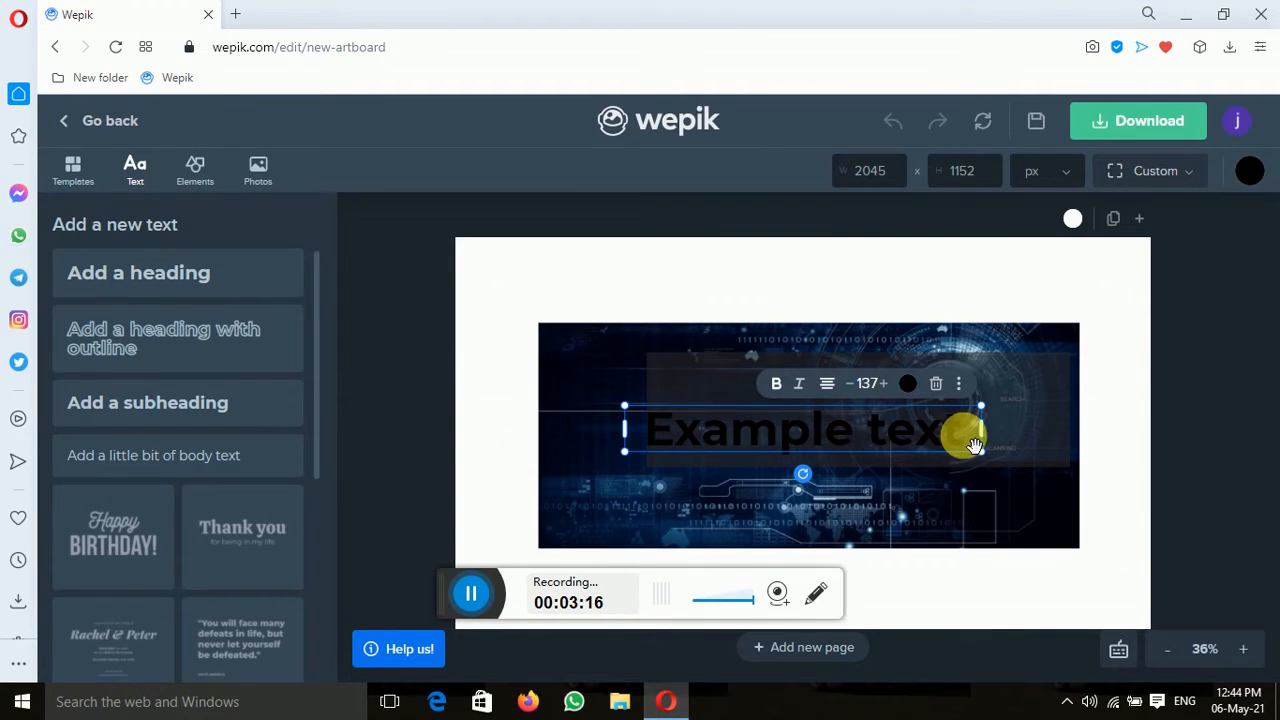
key("BackSpace")
key("BackSpace")
key("BackSpace")
key("BackSpace")
key("BackSpace")
key("BackSpace")
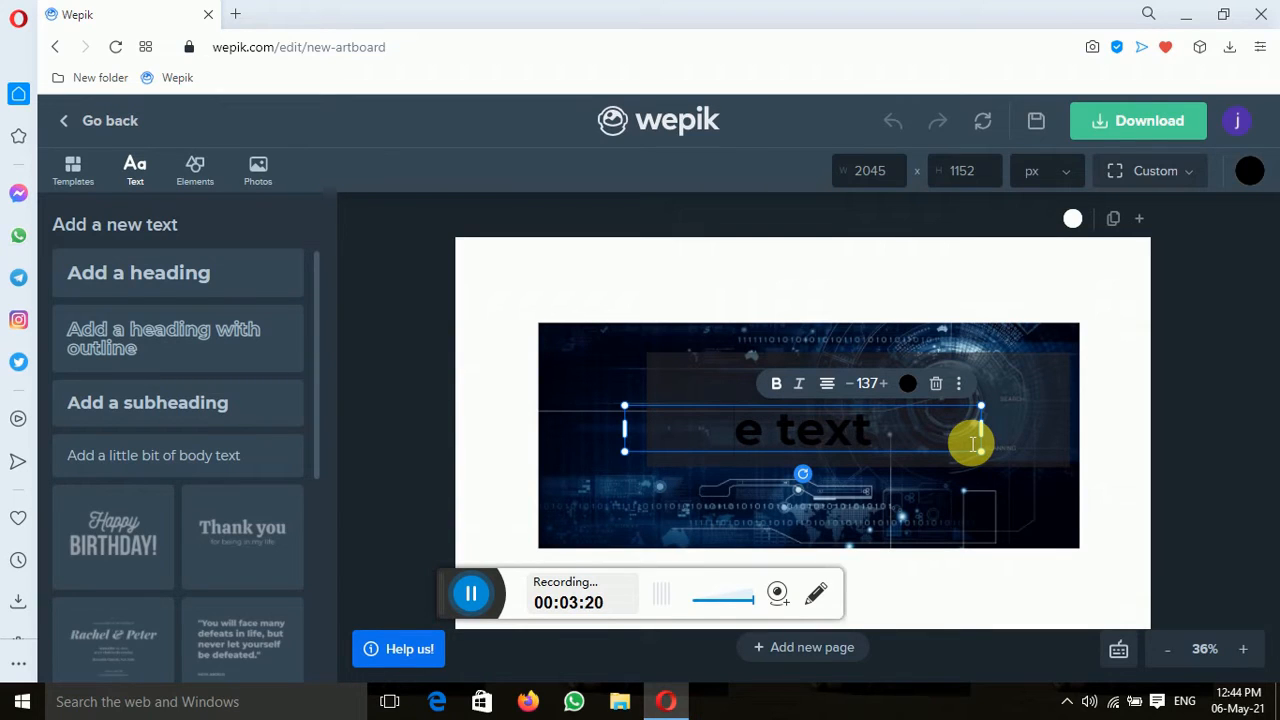
key("BackSpace")
key("BackSpace")
key("BackSpace")
key("BackSpace")
key("BackSpace")
key("BackSpace")
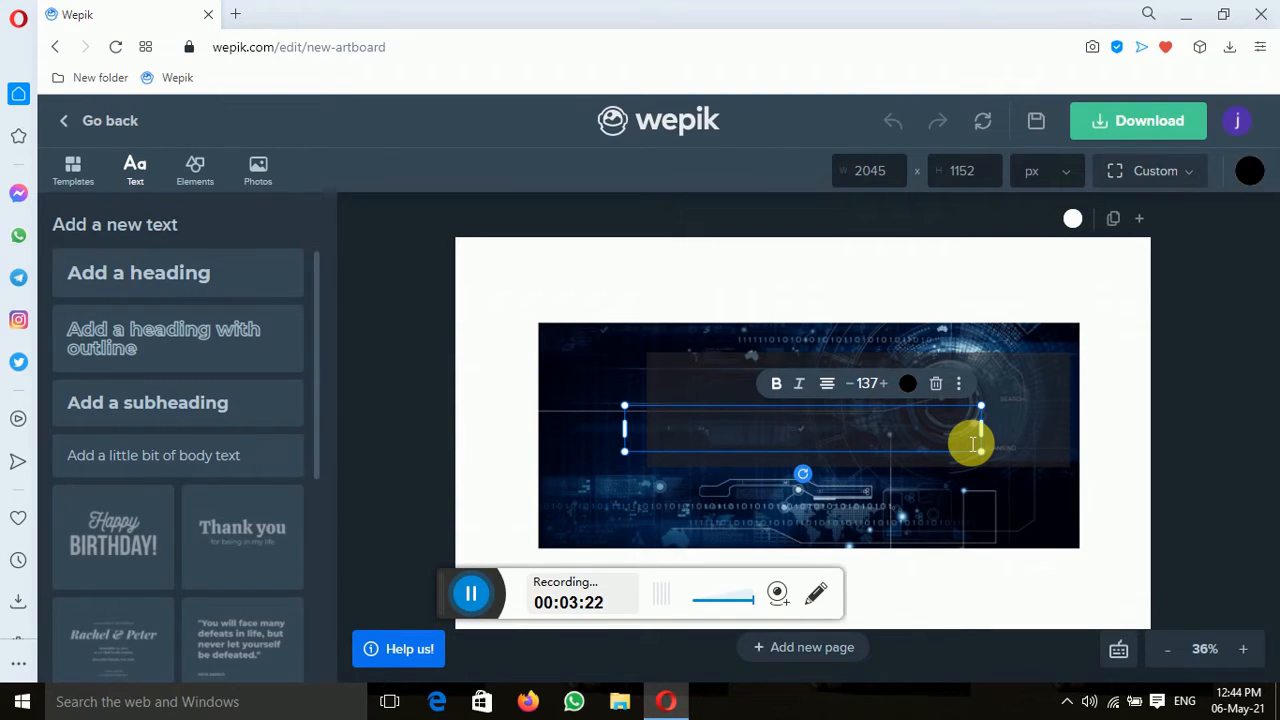
type("NEQ")
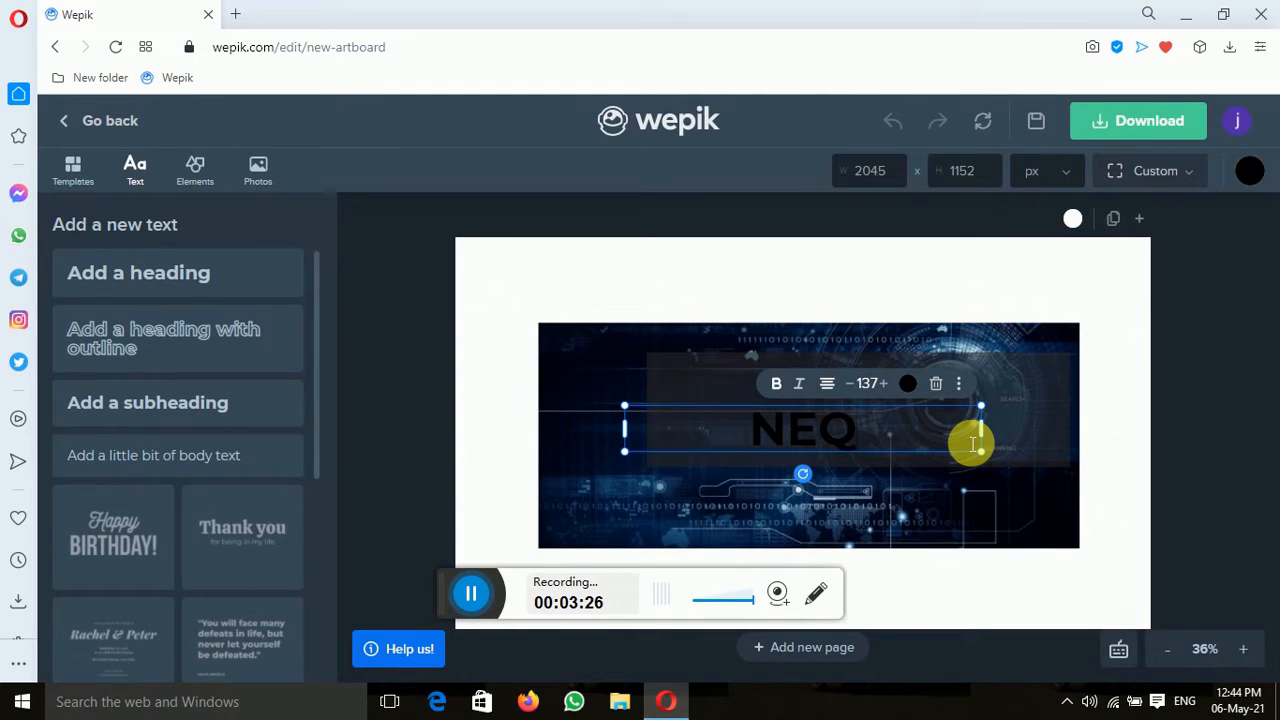
key("BackSpace")
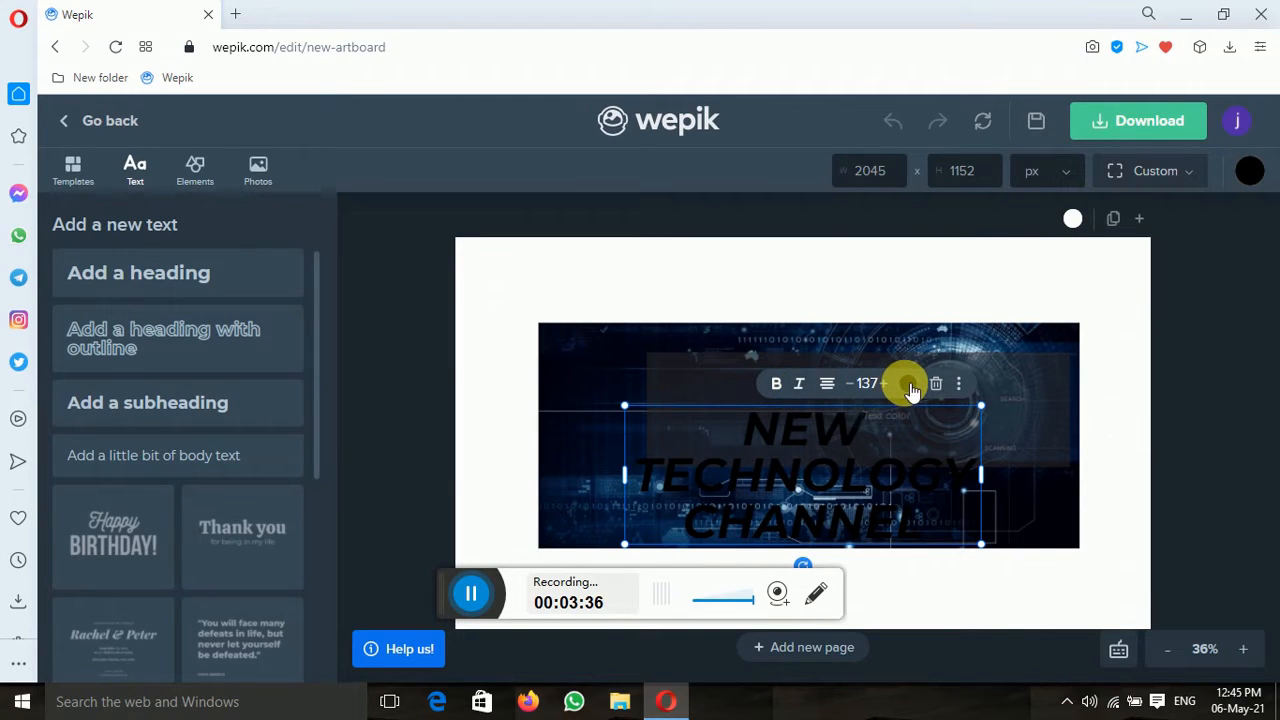
Step: Set the heading's text colour to bright green, hex 1FF54B
left_click(908, 385)
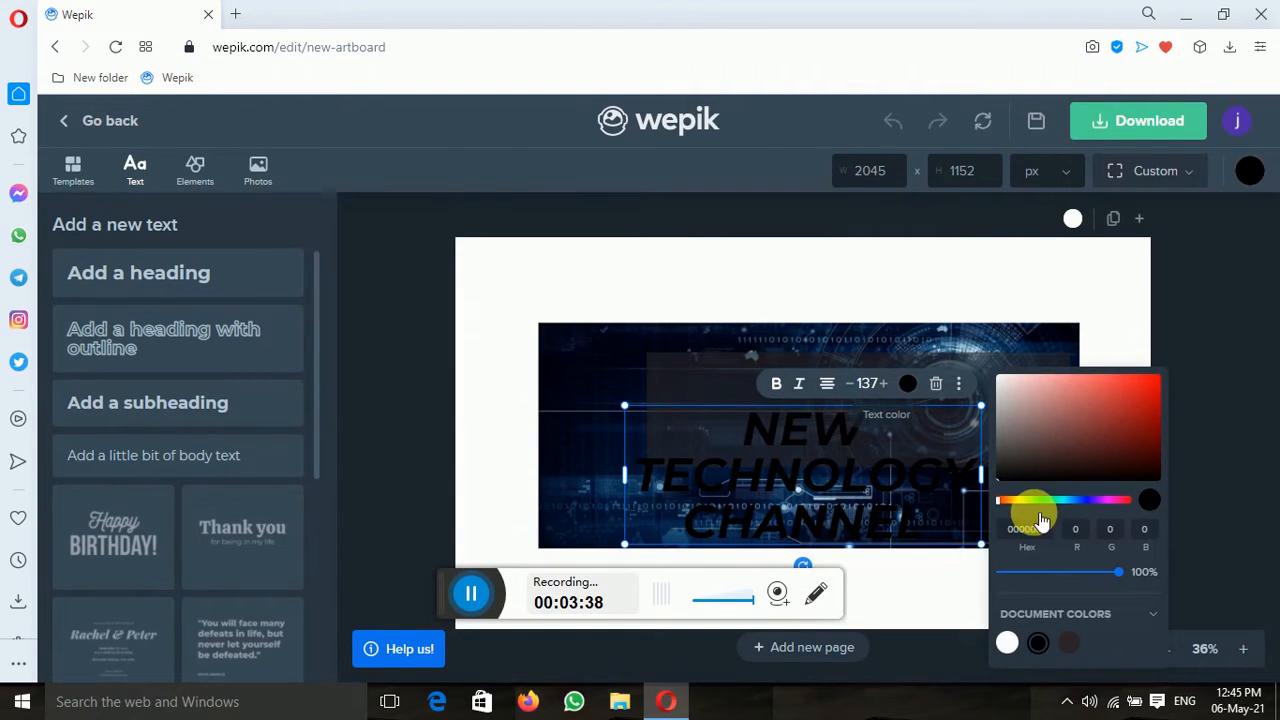
left_click(1056, 449)
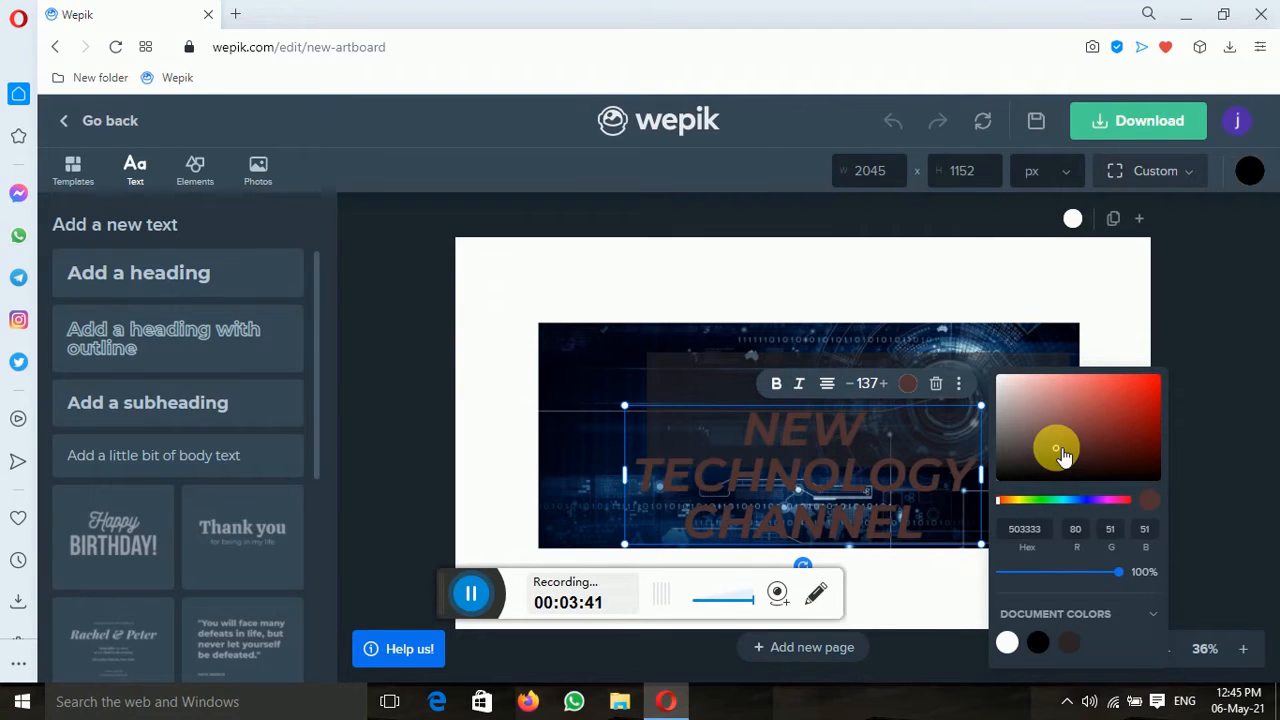
left_click(1044, 502)
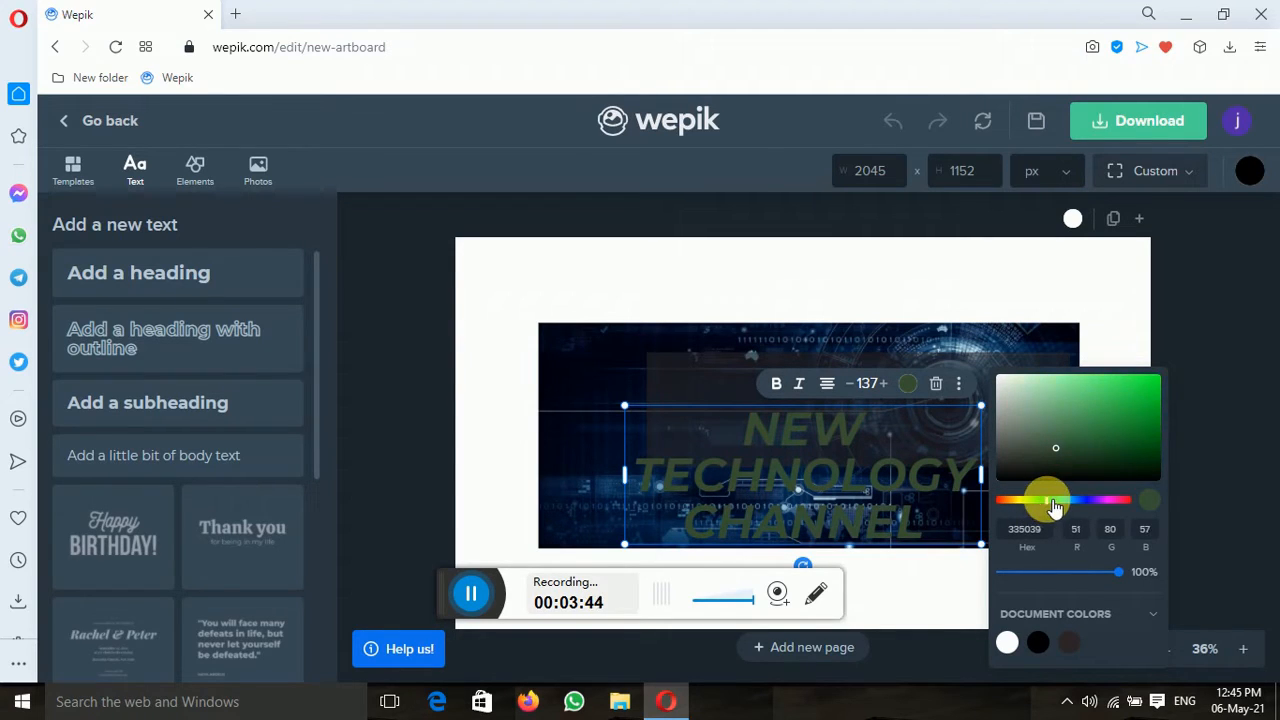
left_click(1144, 381)
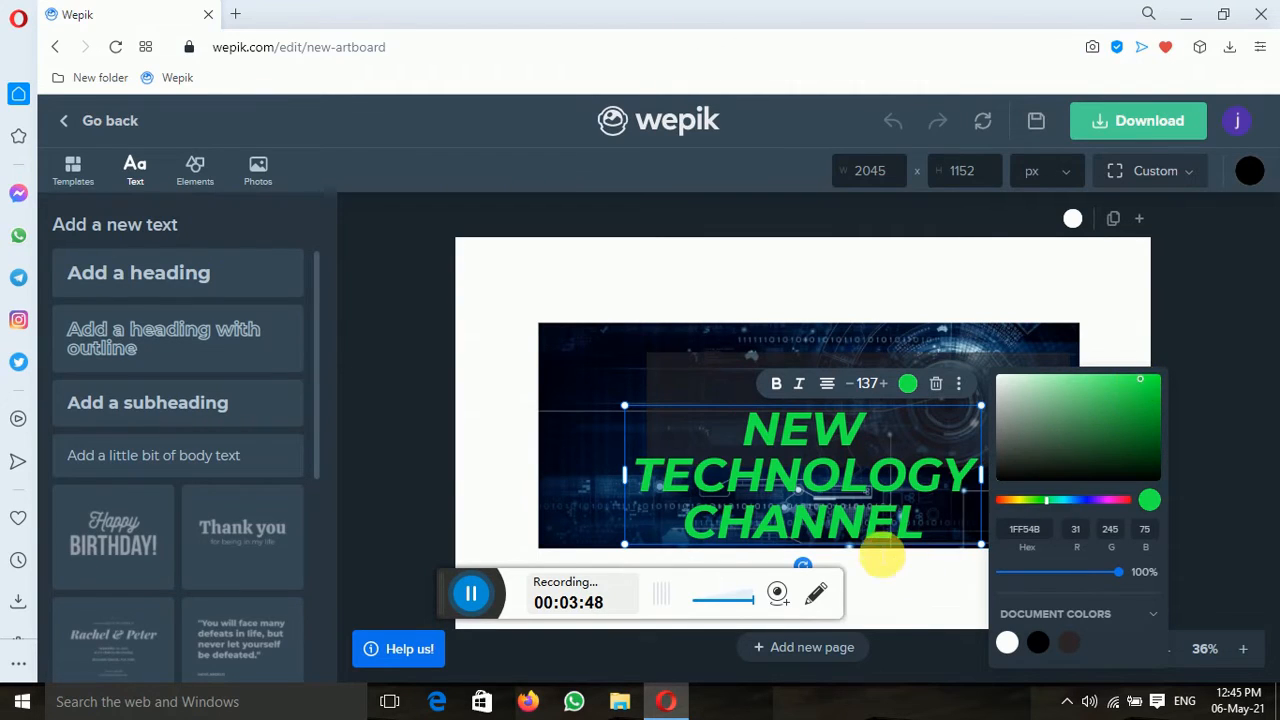
left_click(905, 548)
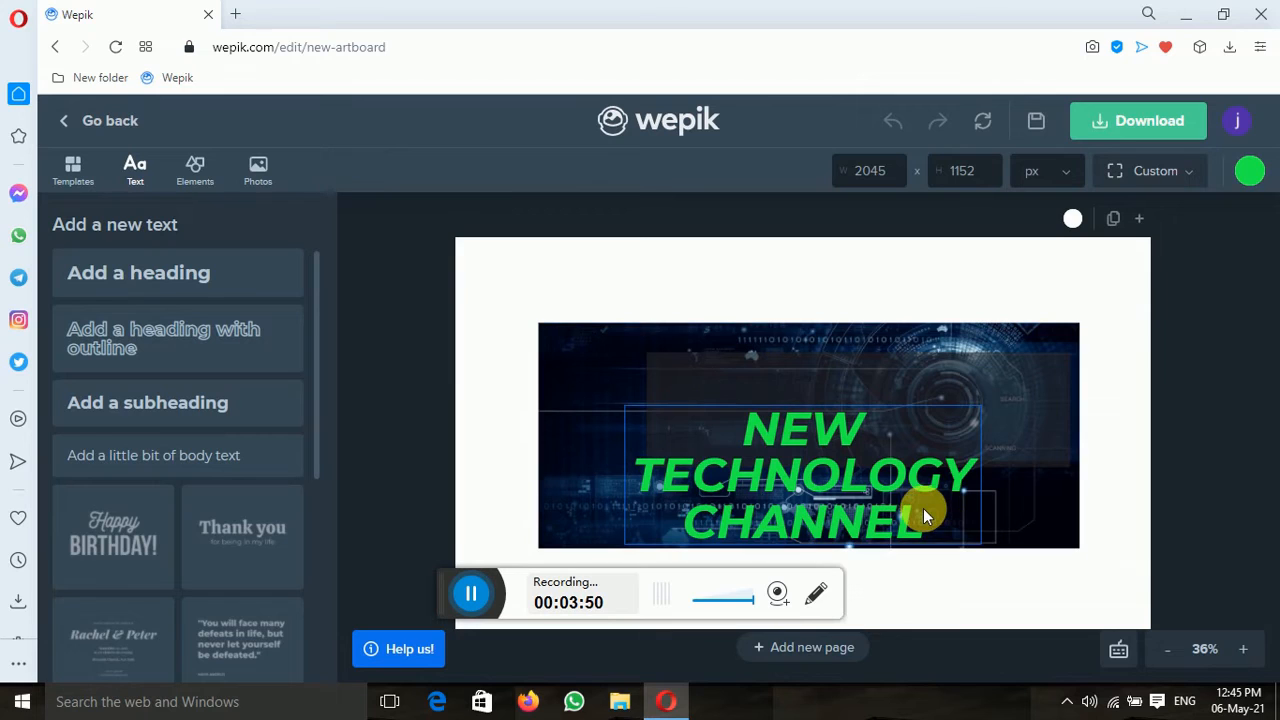
Step: Shrink the green heading to font size 82 and move it into the left part of the dark translucent rectangle
left_click(924, 512)
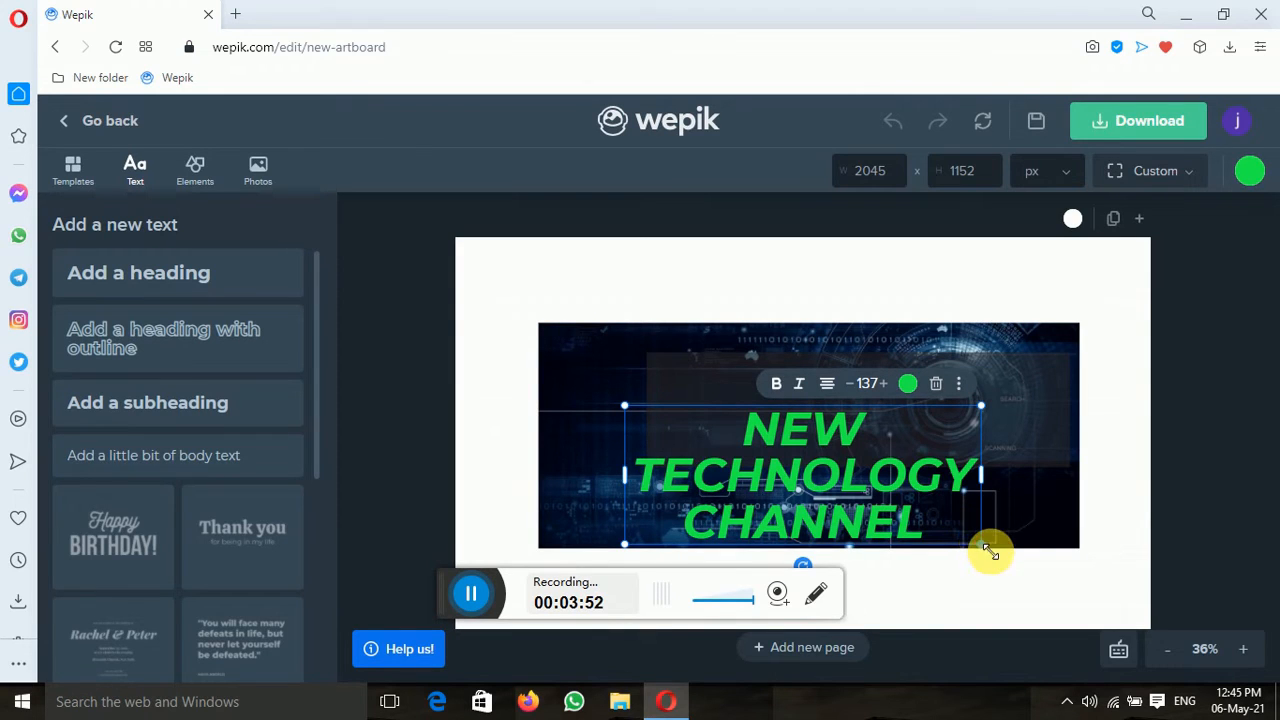
left_click_drag(988, 550, 906, 541)
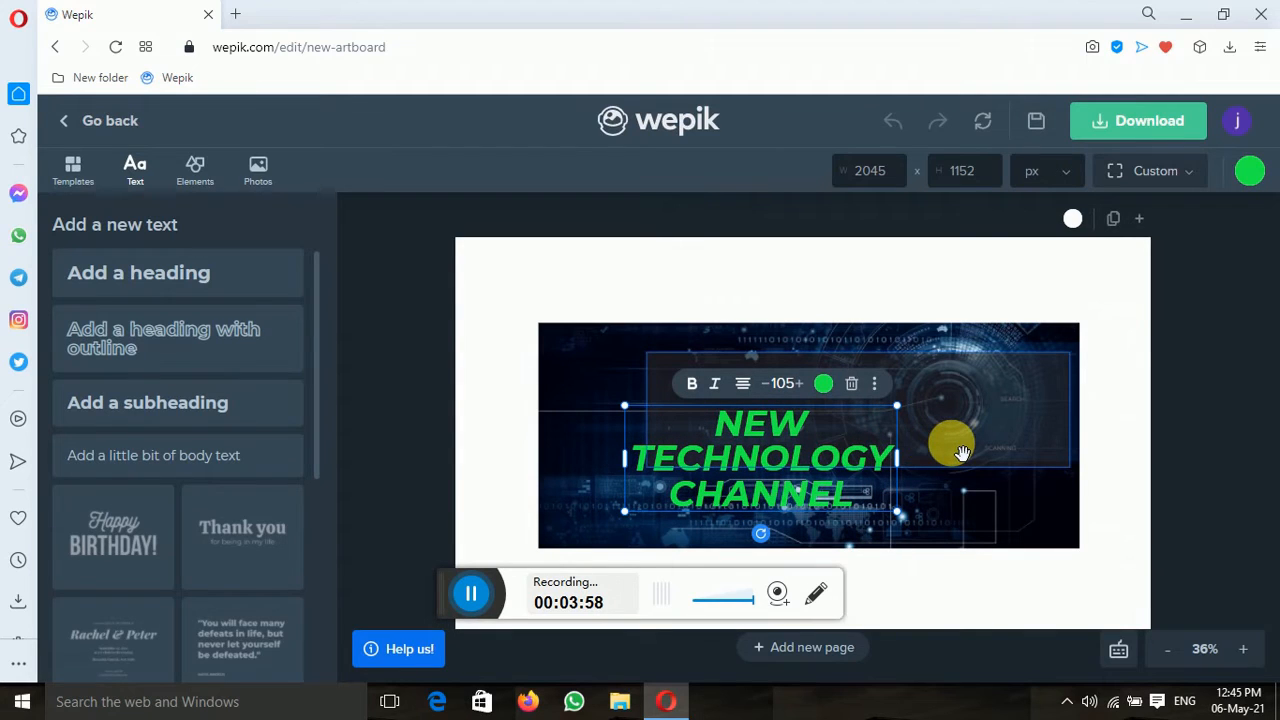
left_click(906, 524)
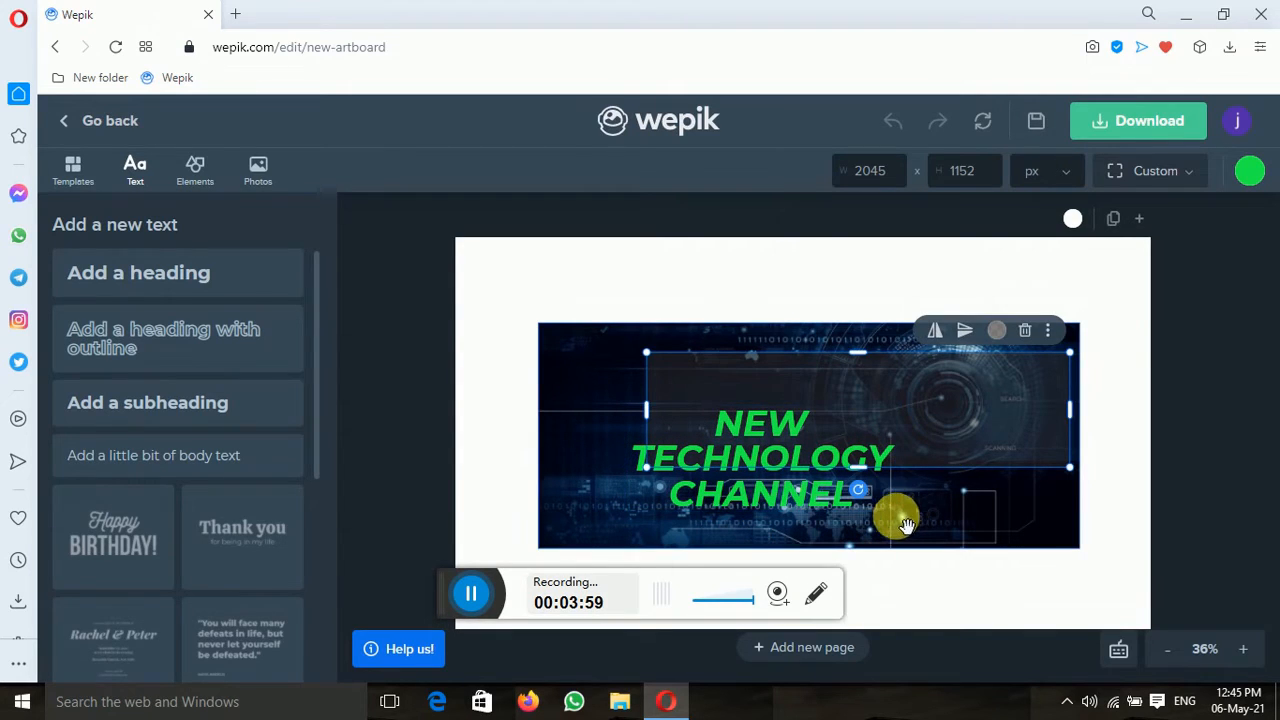
left_click(834, 489)
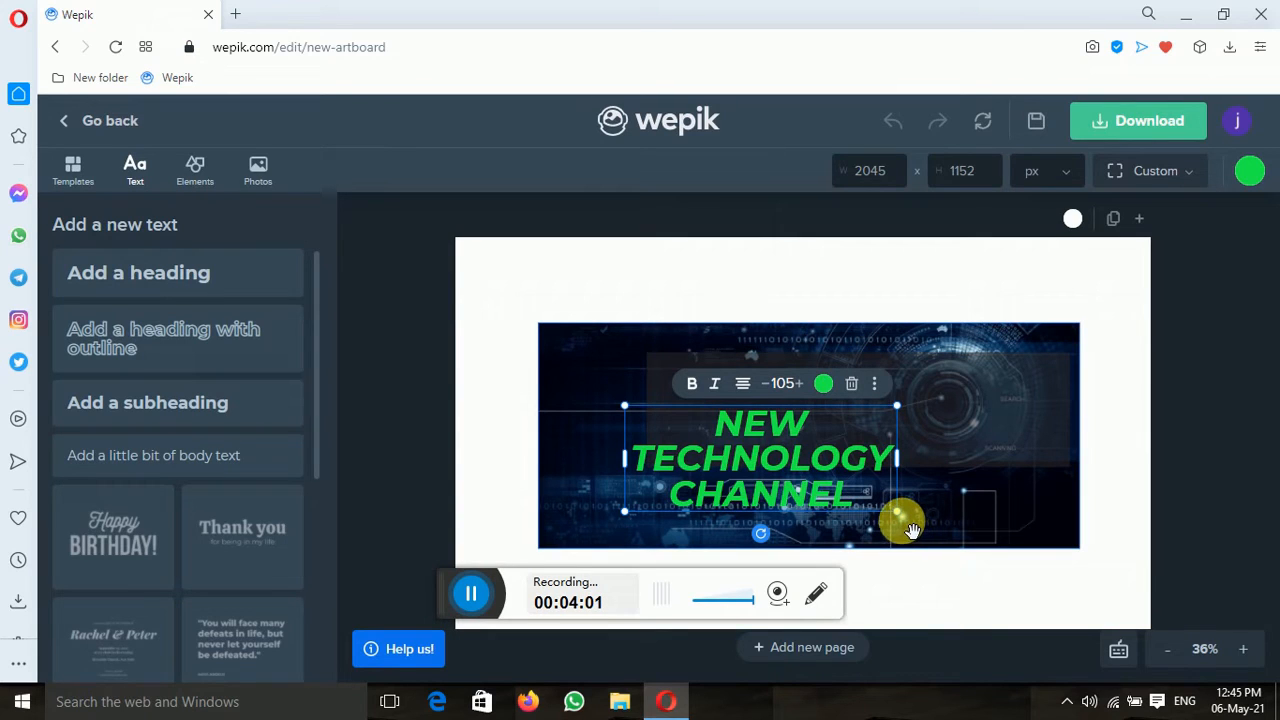
left_click_drag(900, 517, 838, 489)
left_click_drag(766, 449, 793, 416)
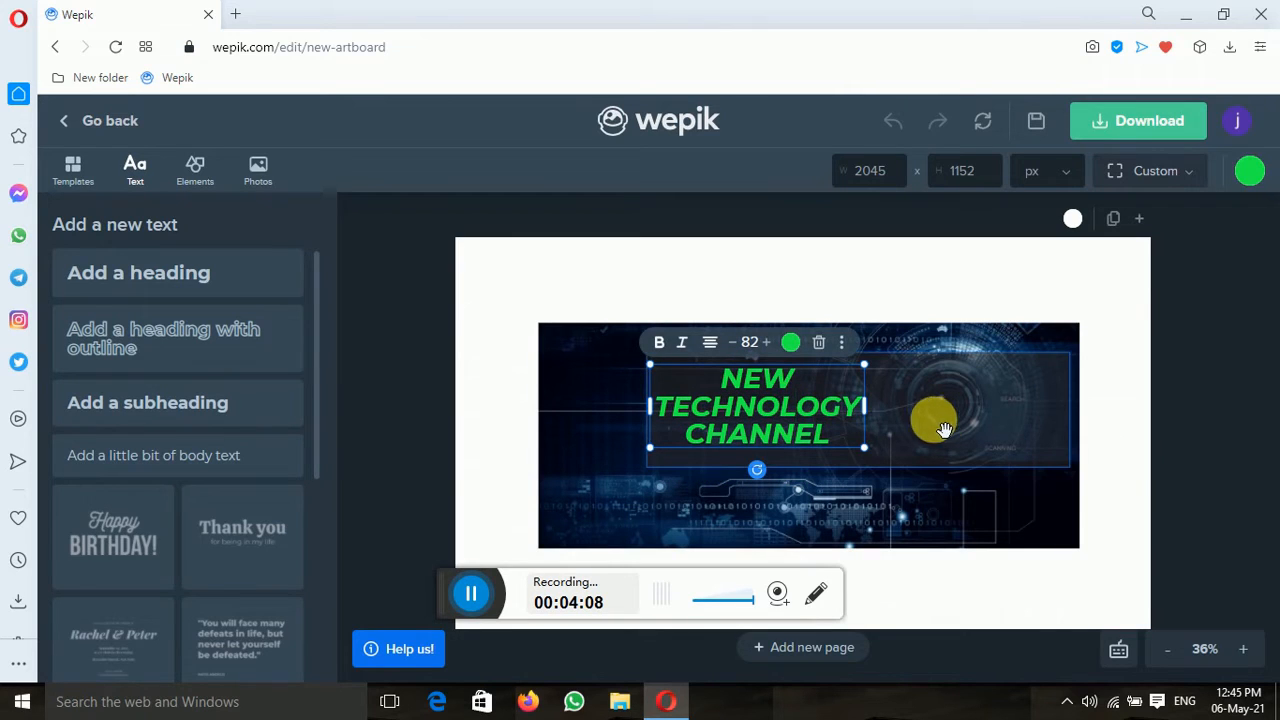
left_click(944, 430)
left_click(808, 435)
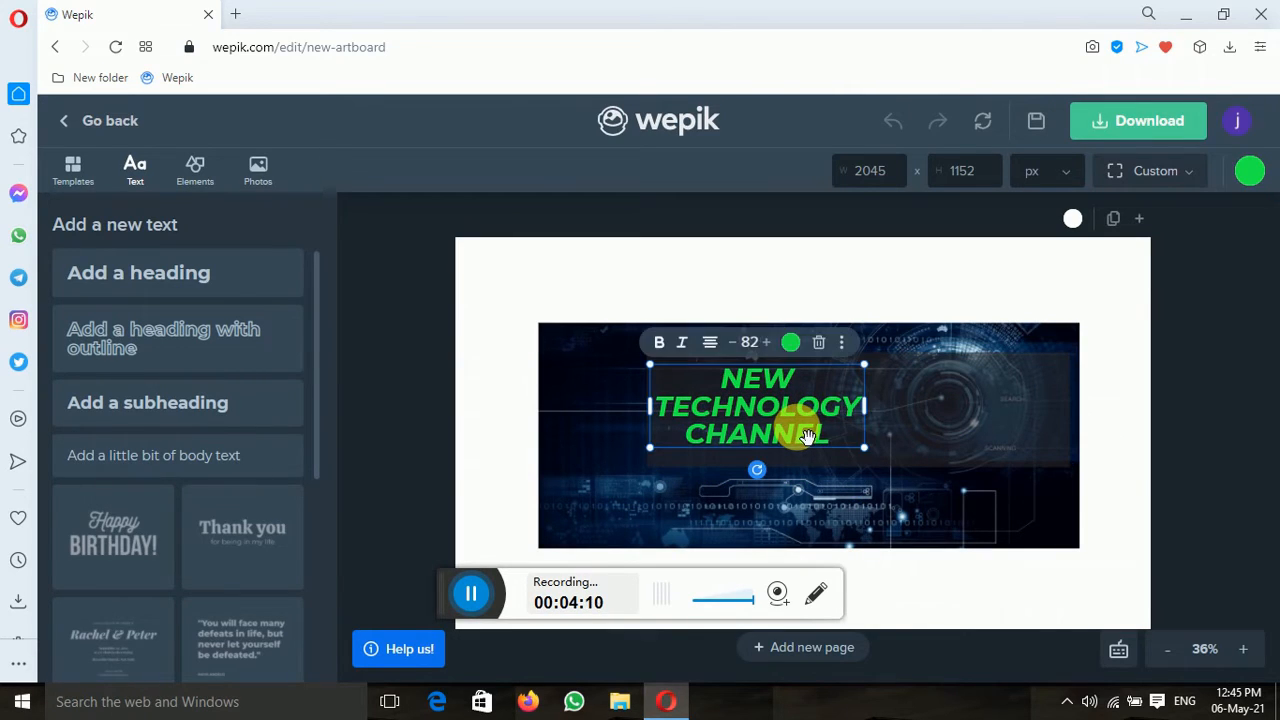
left_click(944, 455)
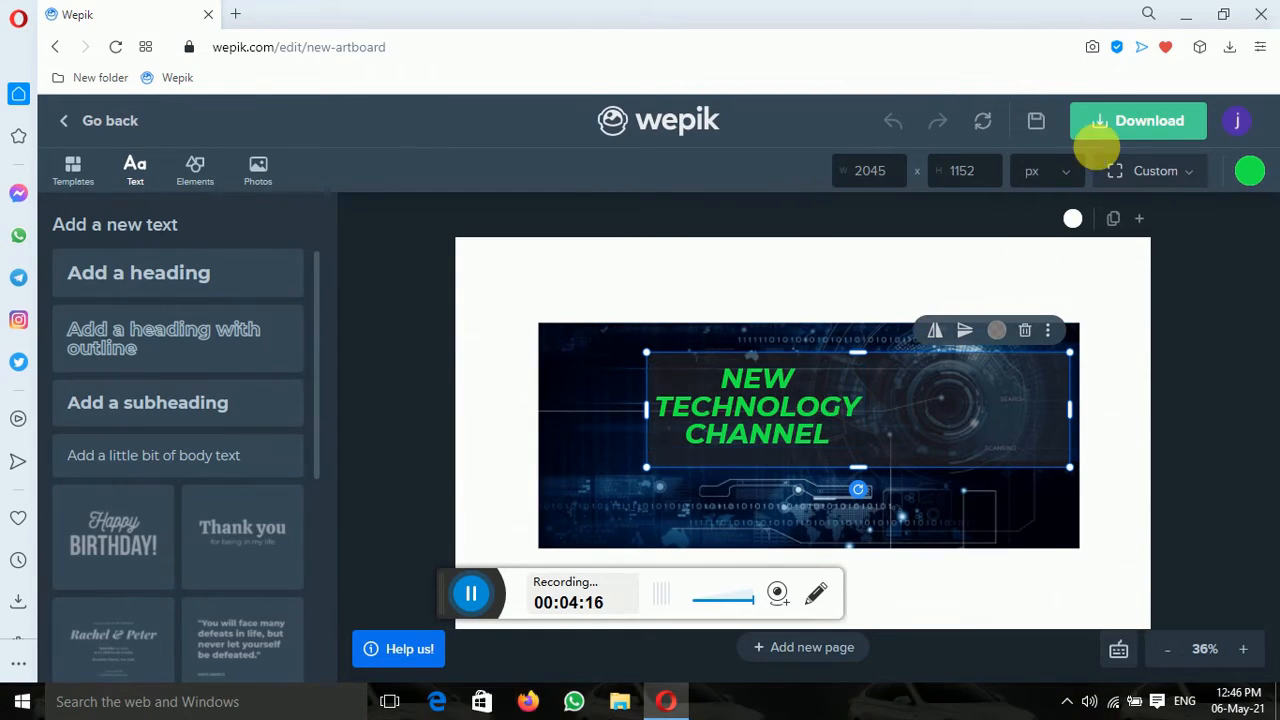
Step: Download the finished banner design as a PNG
left_click(1134, 117)
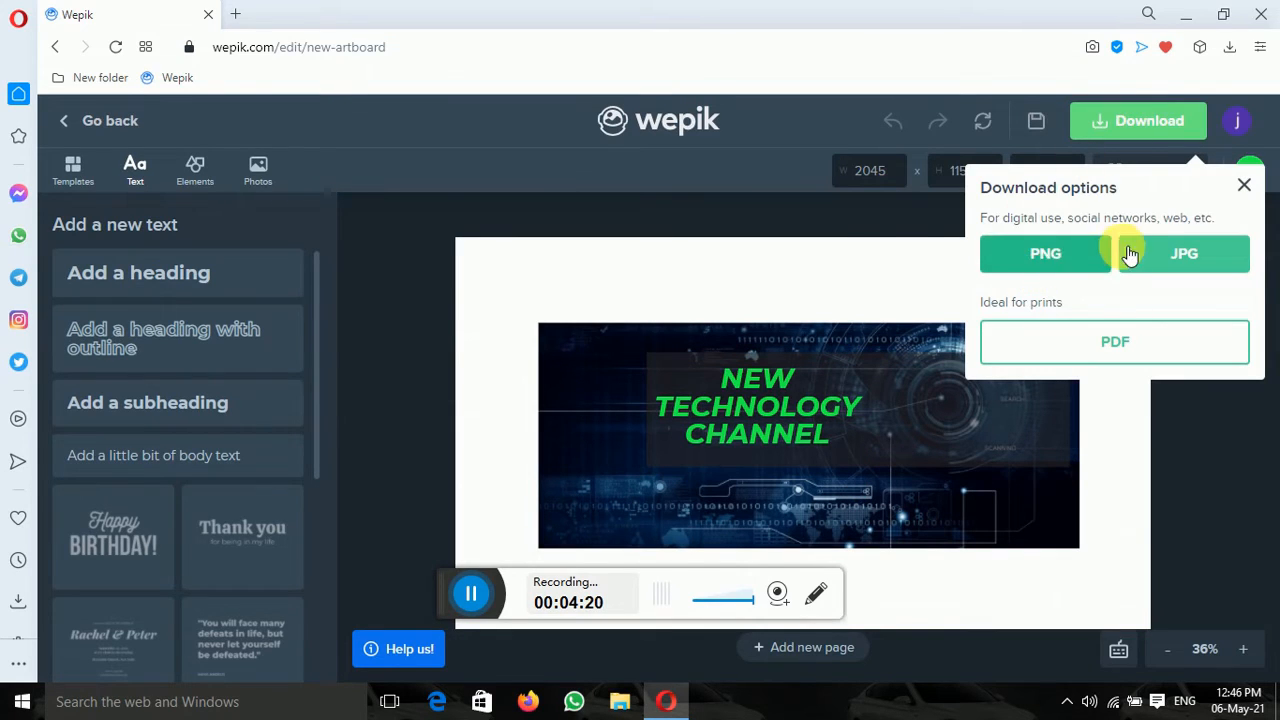
left_click(1063, 255)
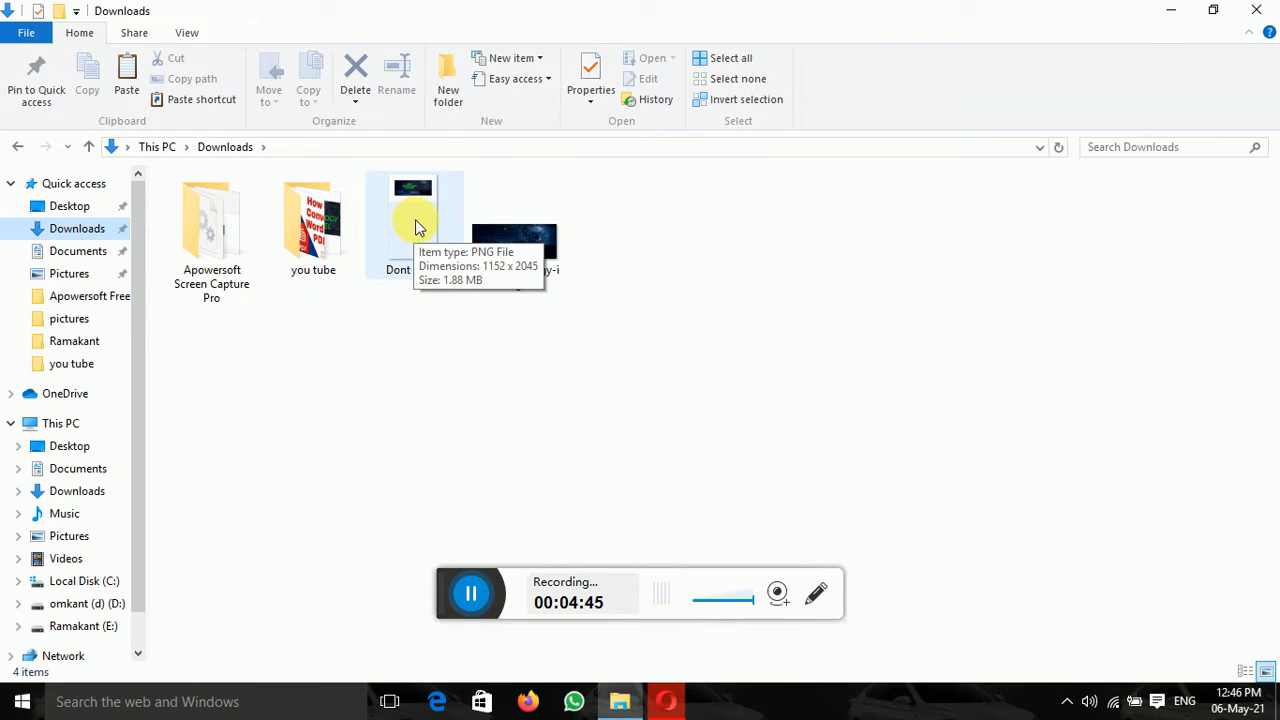
left_click(468, 597)
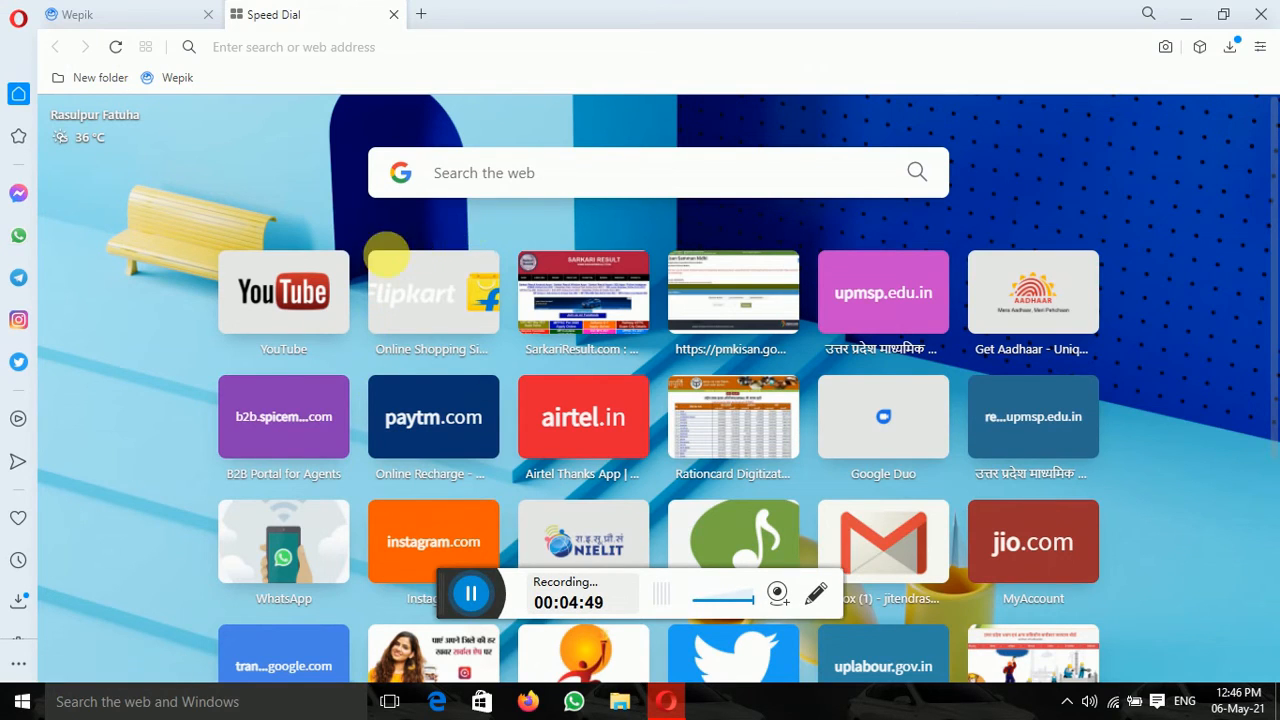
Step: Switch to YouTube in the new browser tab and open YouTube Studio for the New Technology channel
left_click(312, 288)
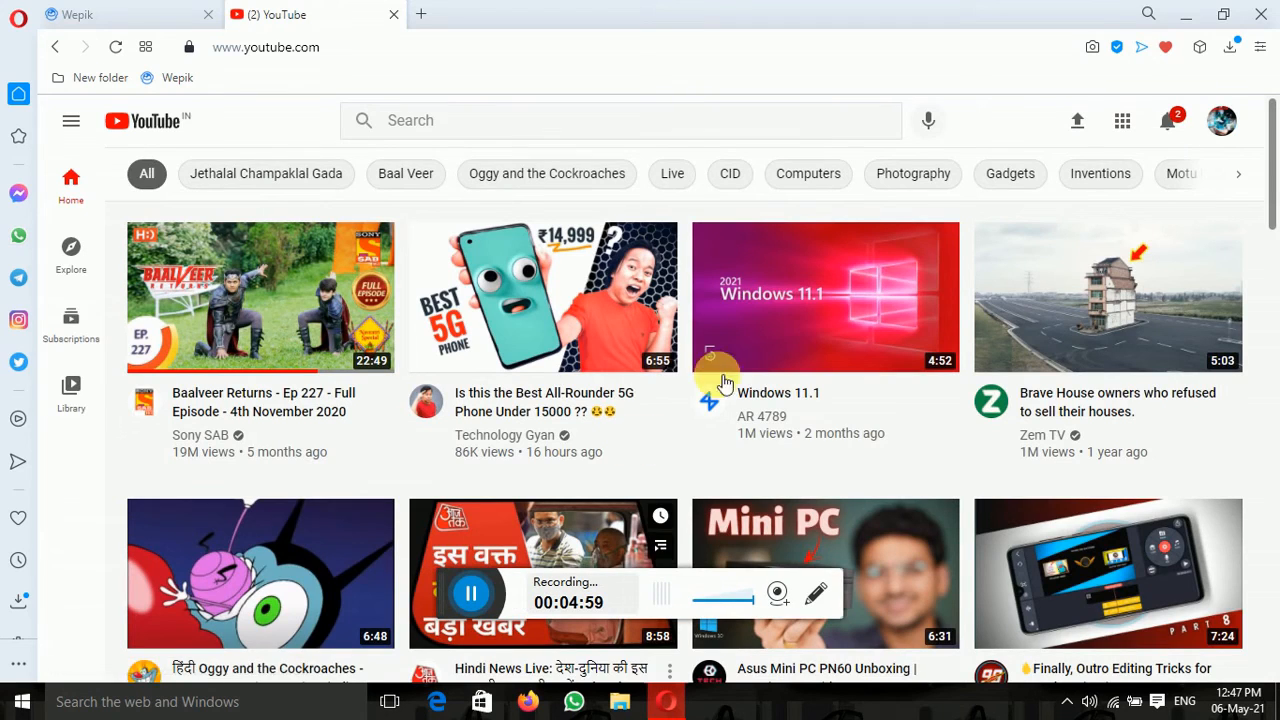
left_click(1222, 122)
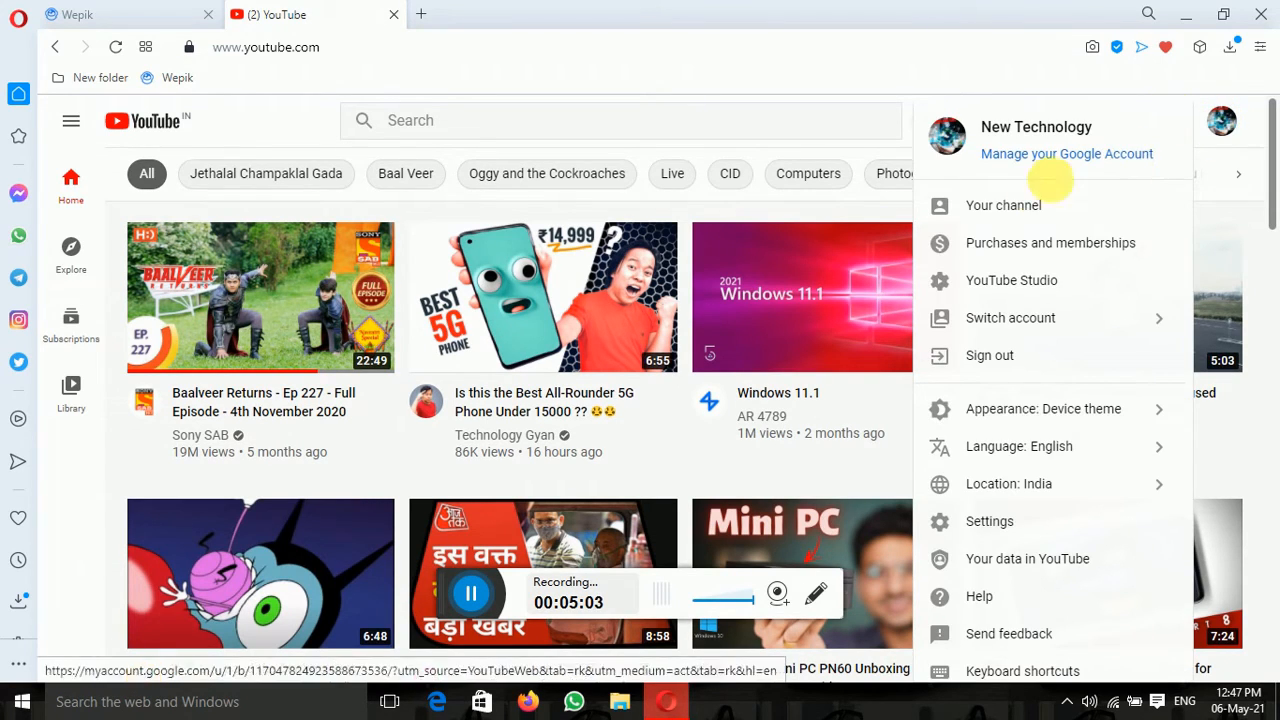
left_click(1049, 283)
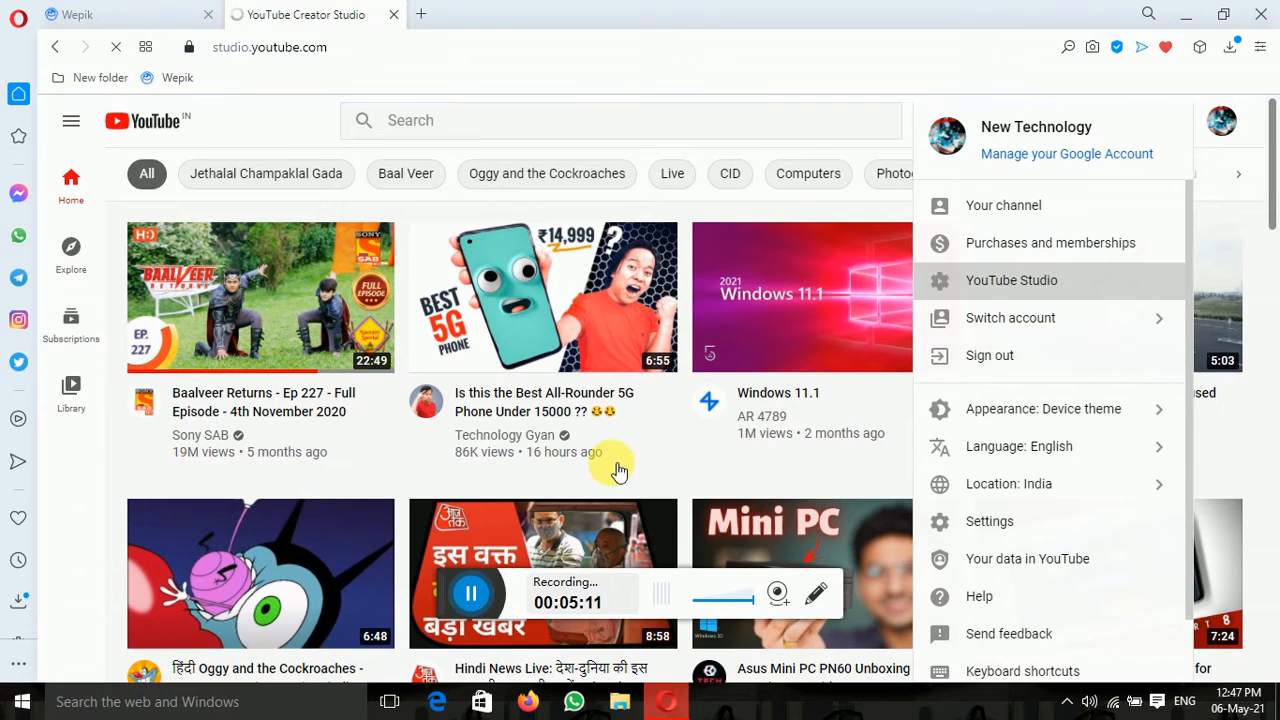
left_click(467, 600)
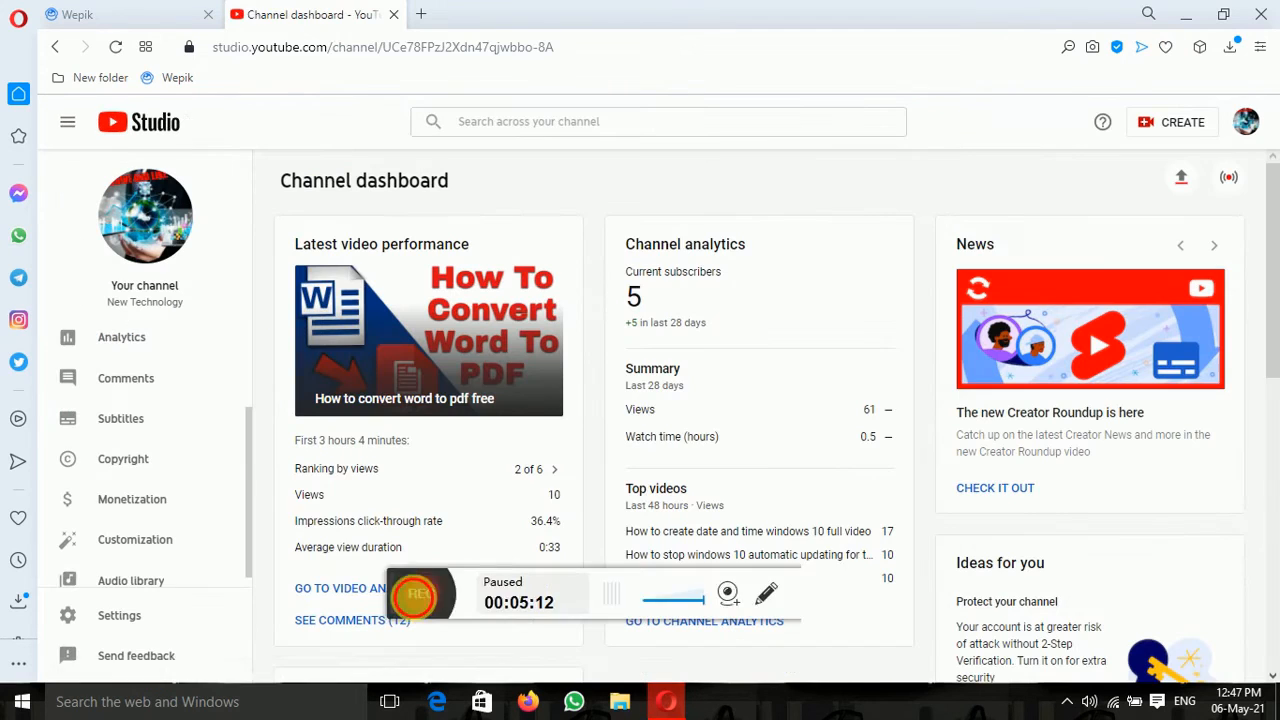
left_click(467, 600)
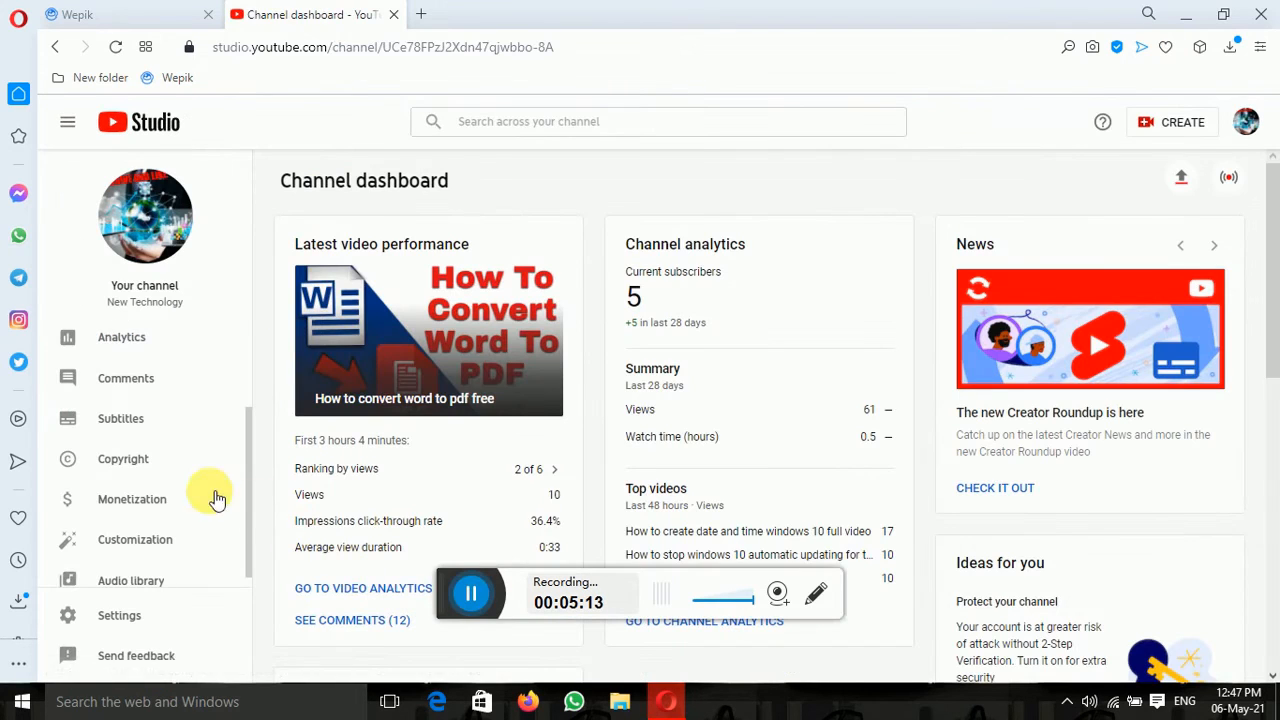
Step: Open the channel's Branding customization and choose the image "Dont delete" from Downloads as the new banner image
left_click(156, 547)
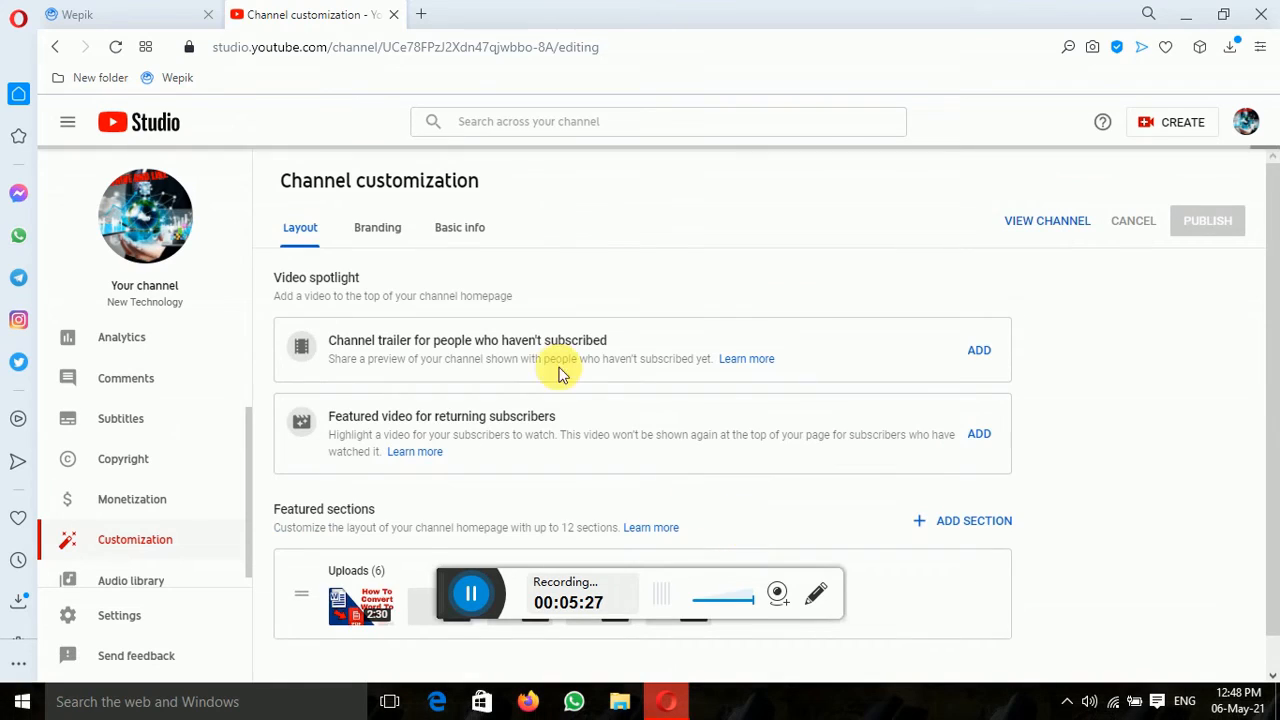
left_click(390, 236)
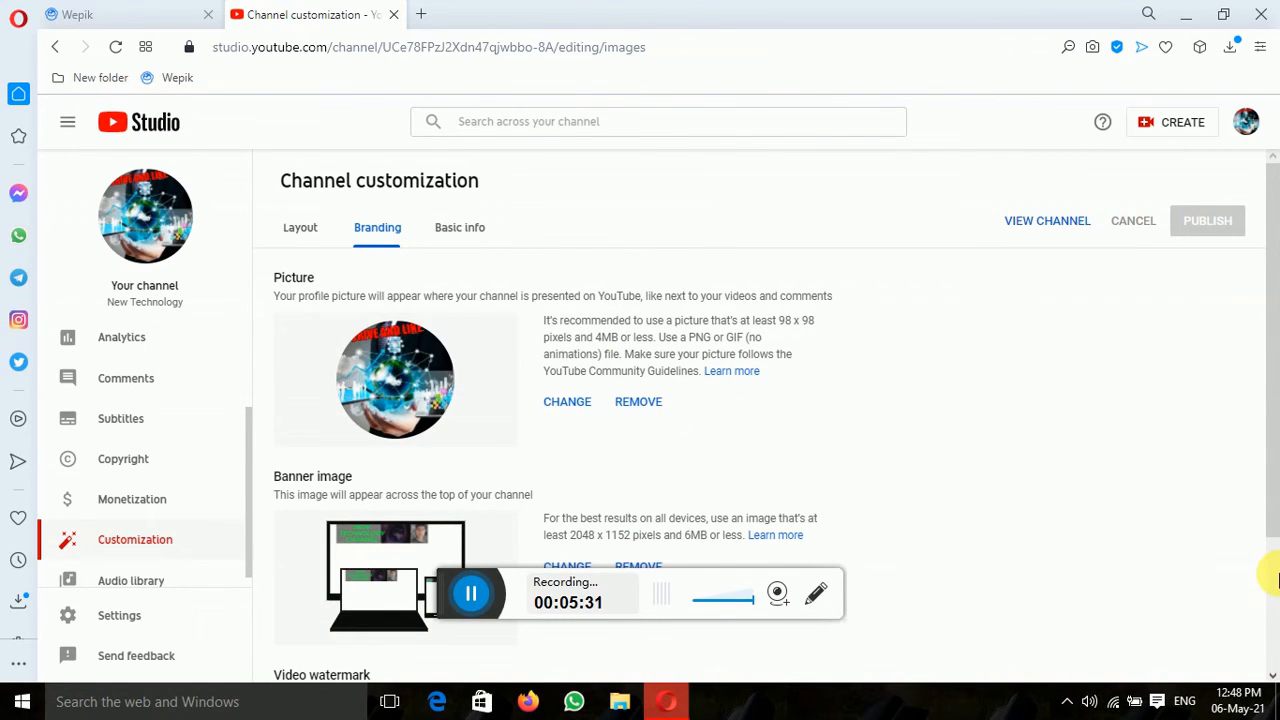
scroll(1270, 575, "down", 2)
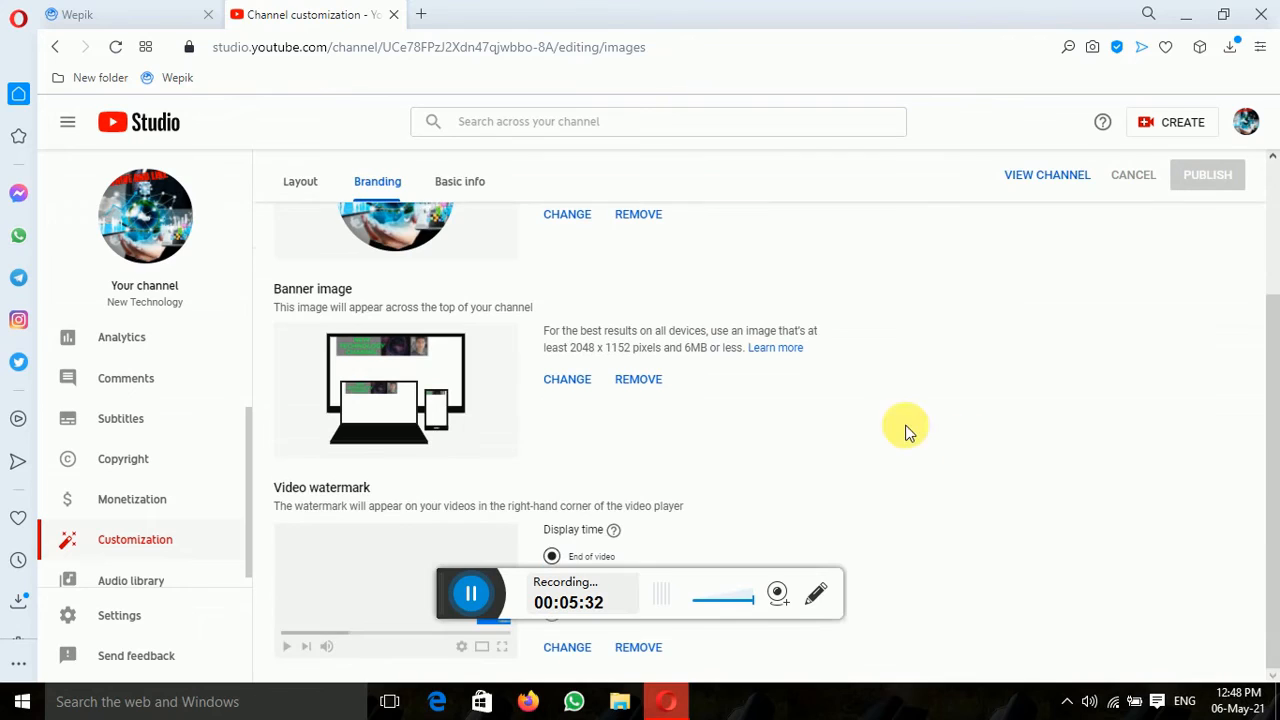
left_click(570, 380)
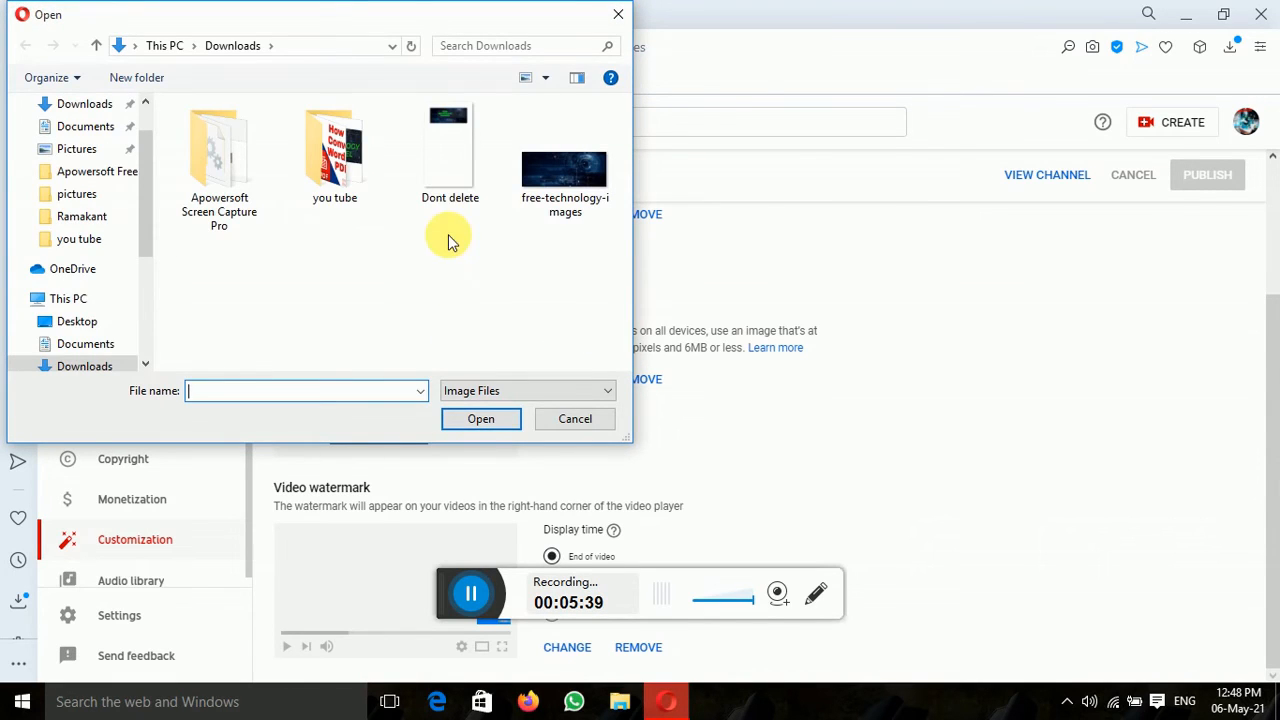
double_click(450, 163)
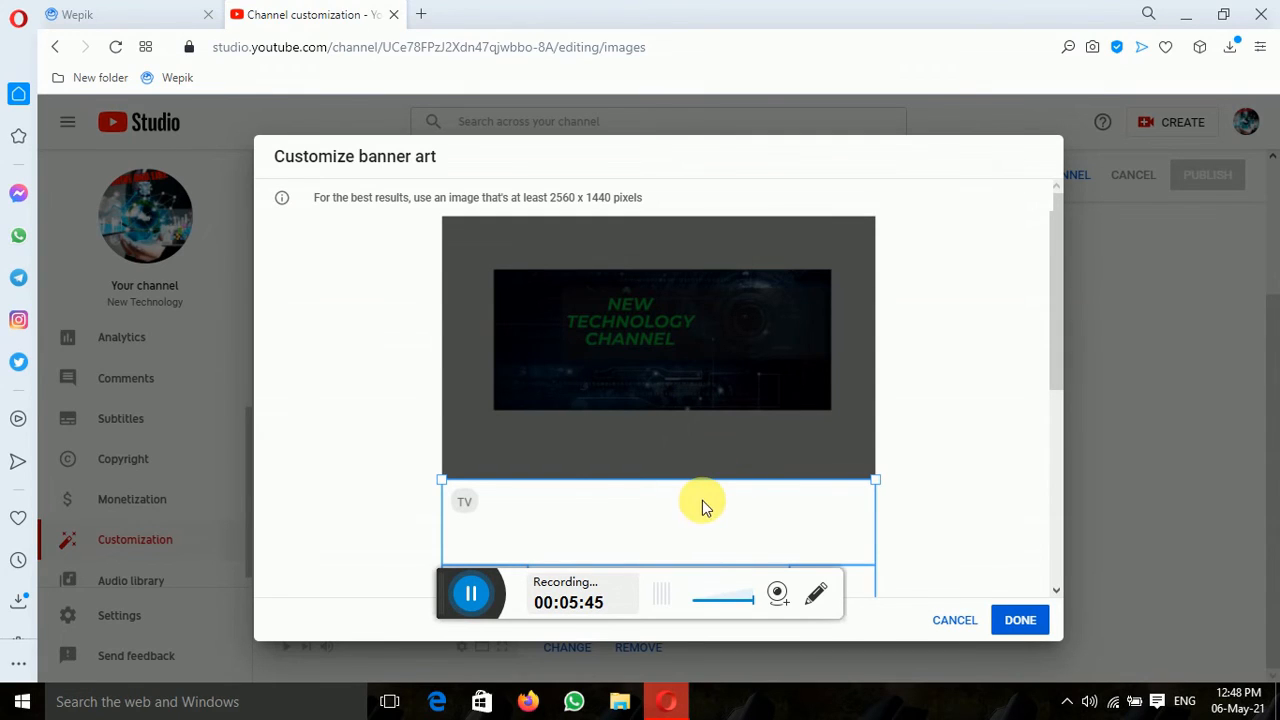
Step: Move the banner crop frame up over the artwork, shrink it around the NEW TECHNOLOGY CHANNEL heading, and accept the crop
left_click_drag(702, 502, 731, 167)
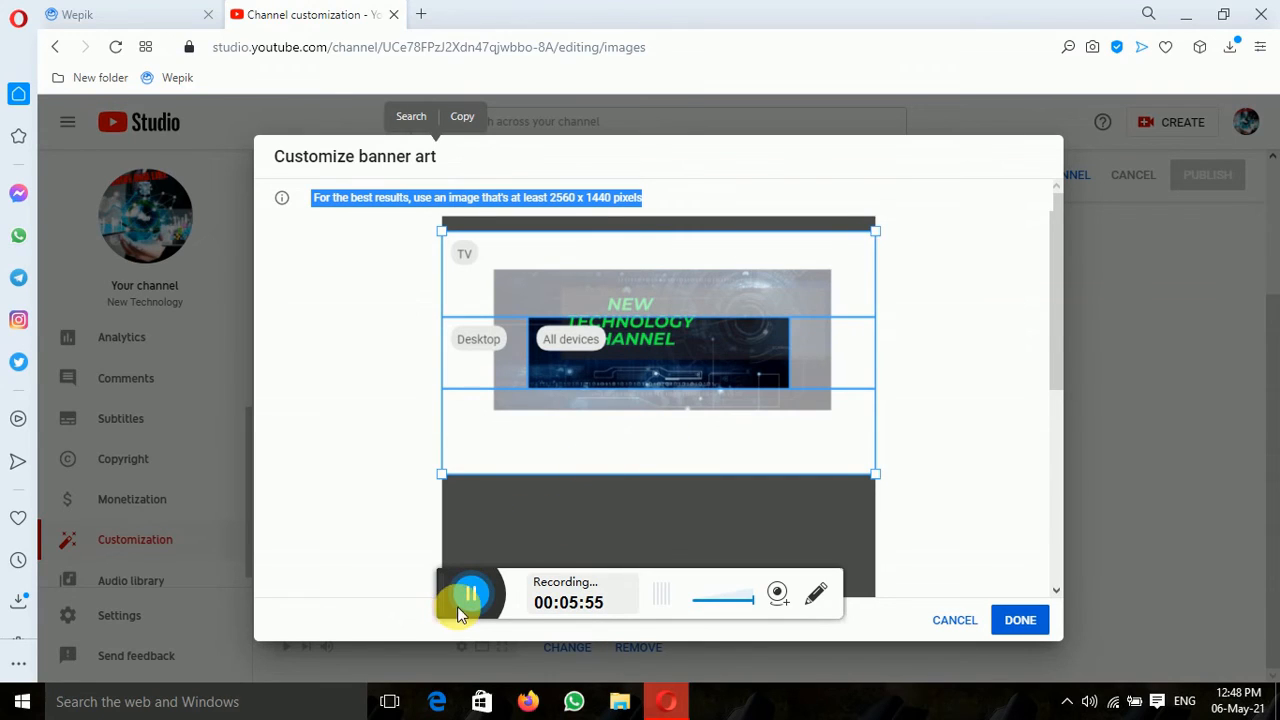
left_click_drag(460, 612, 417, 588)
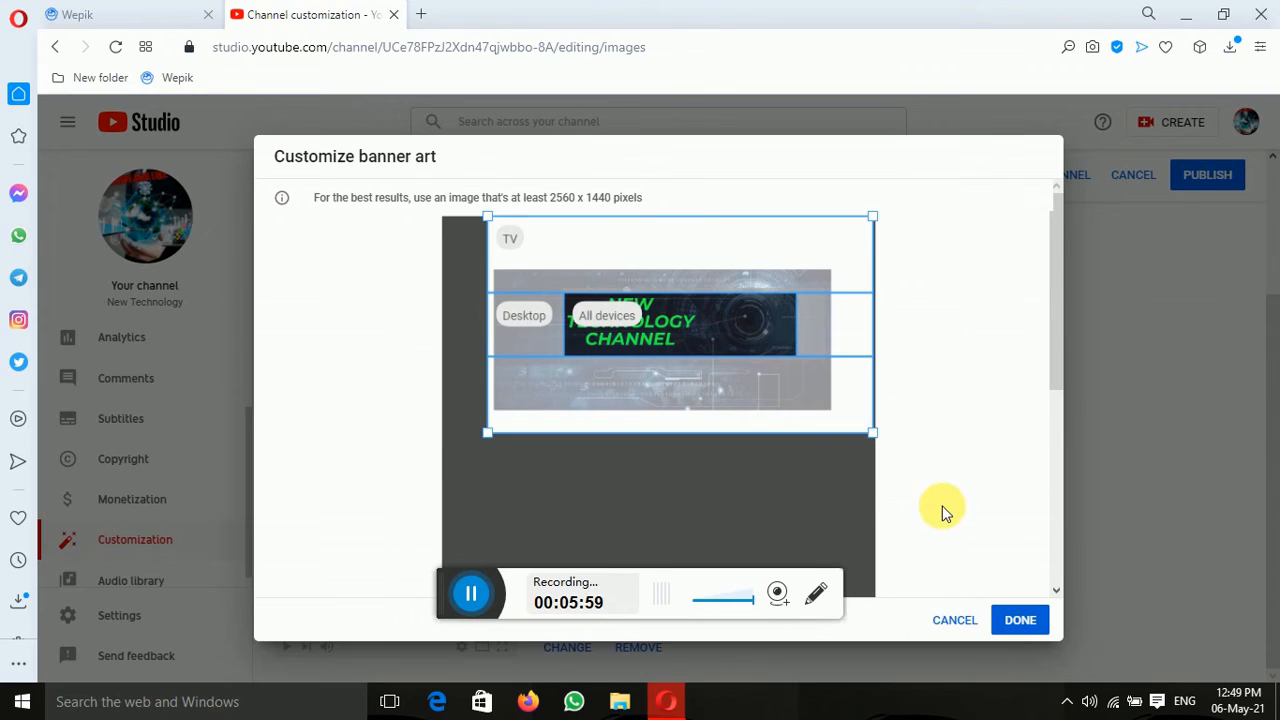
left_click(1024, 620)
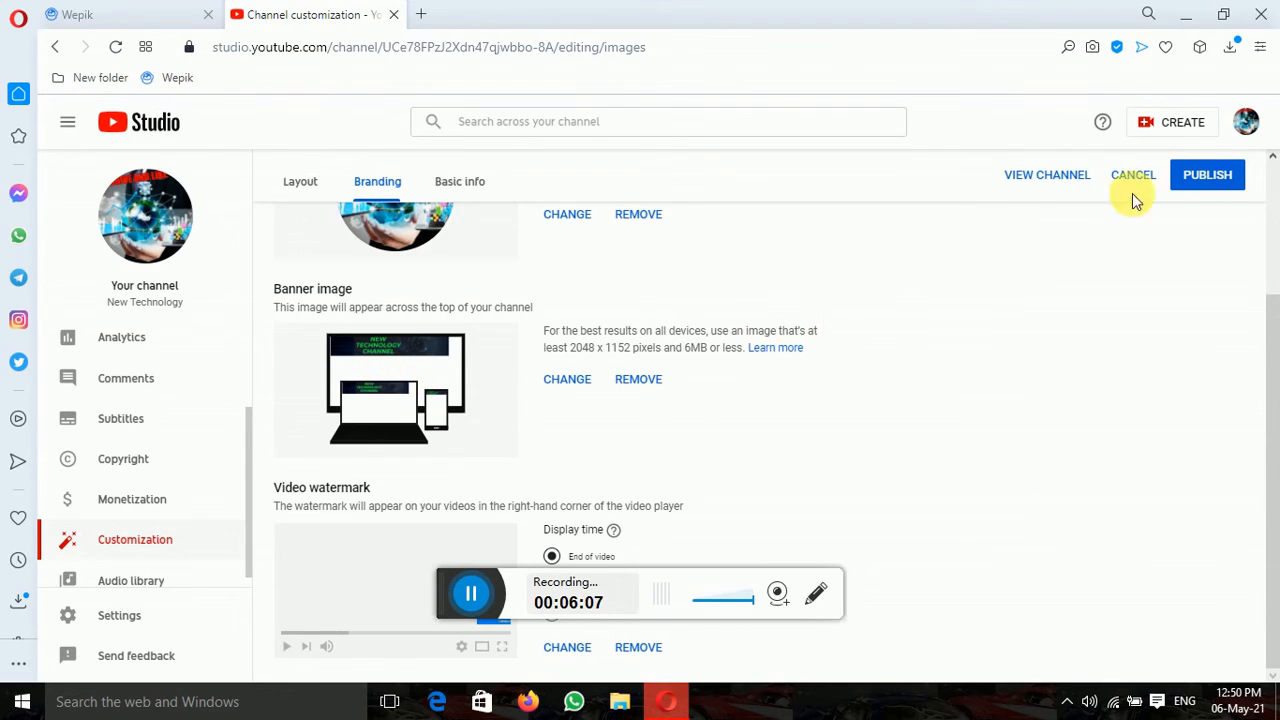
Step: Publish the banner change and view the channel page
left_click(1210, 180)
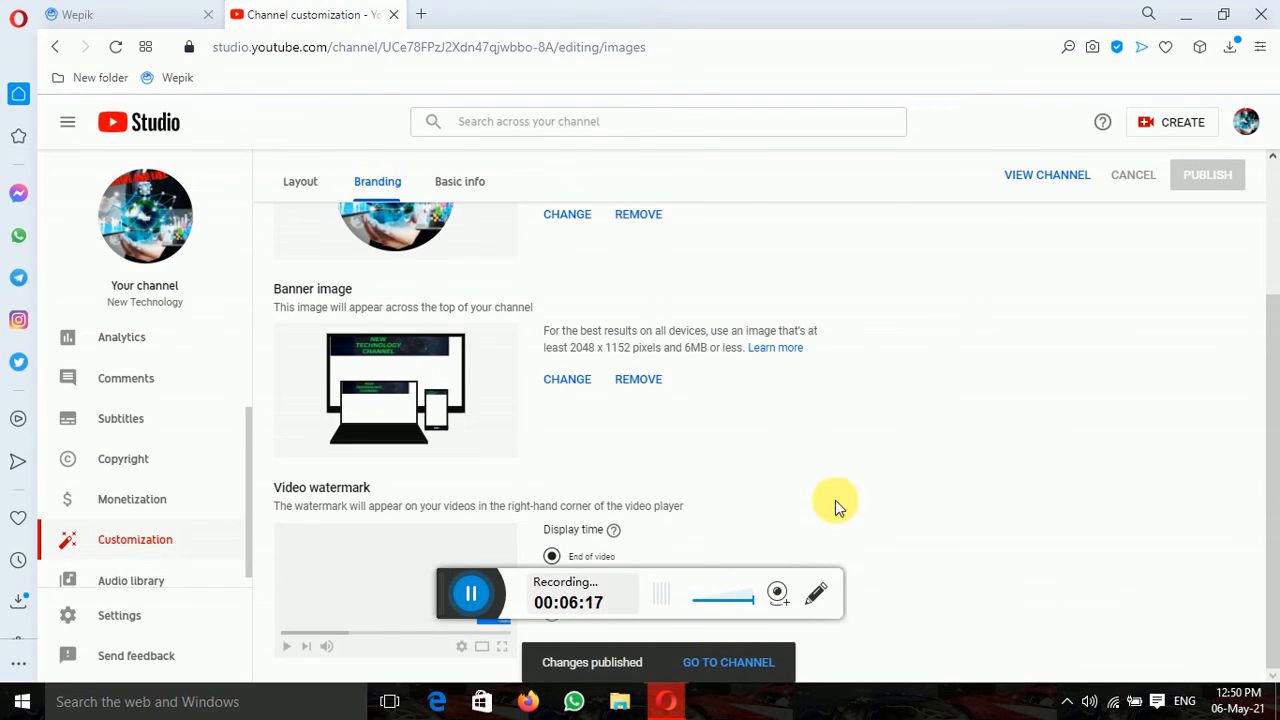
left_click(1047, 175)
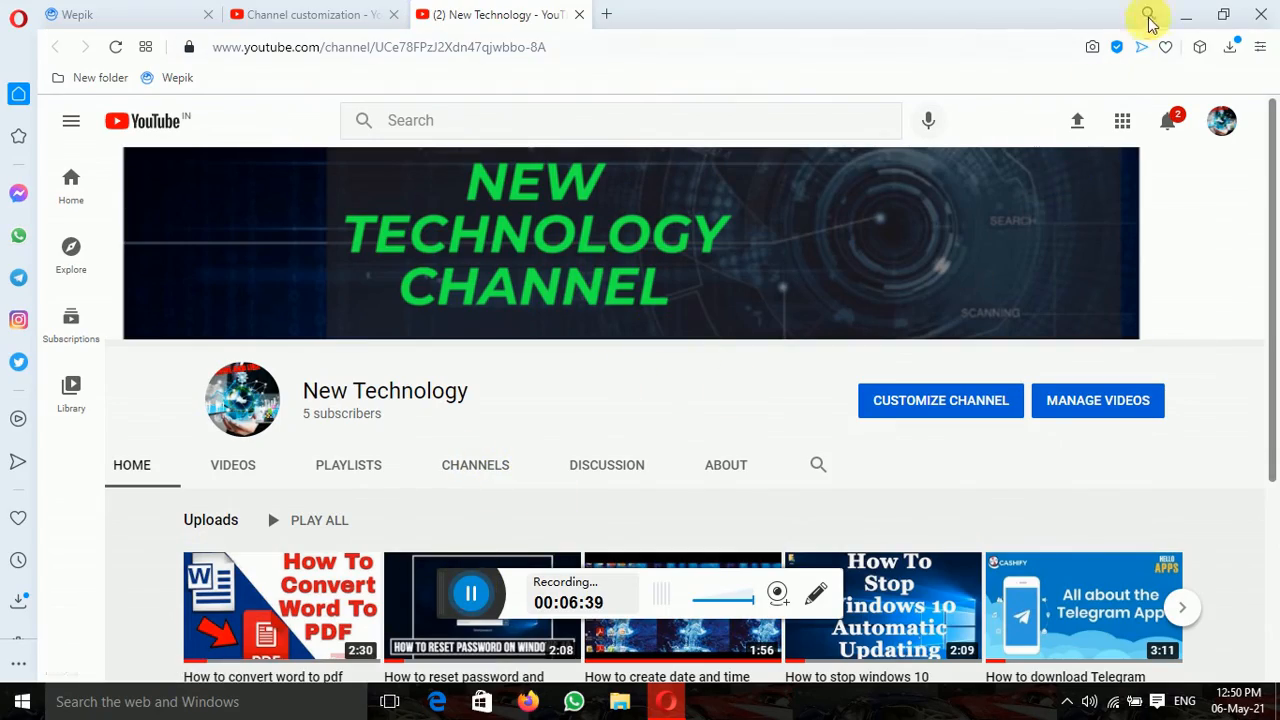
left_click(1186, 14)
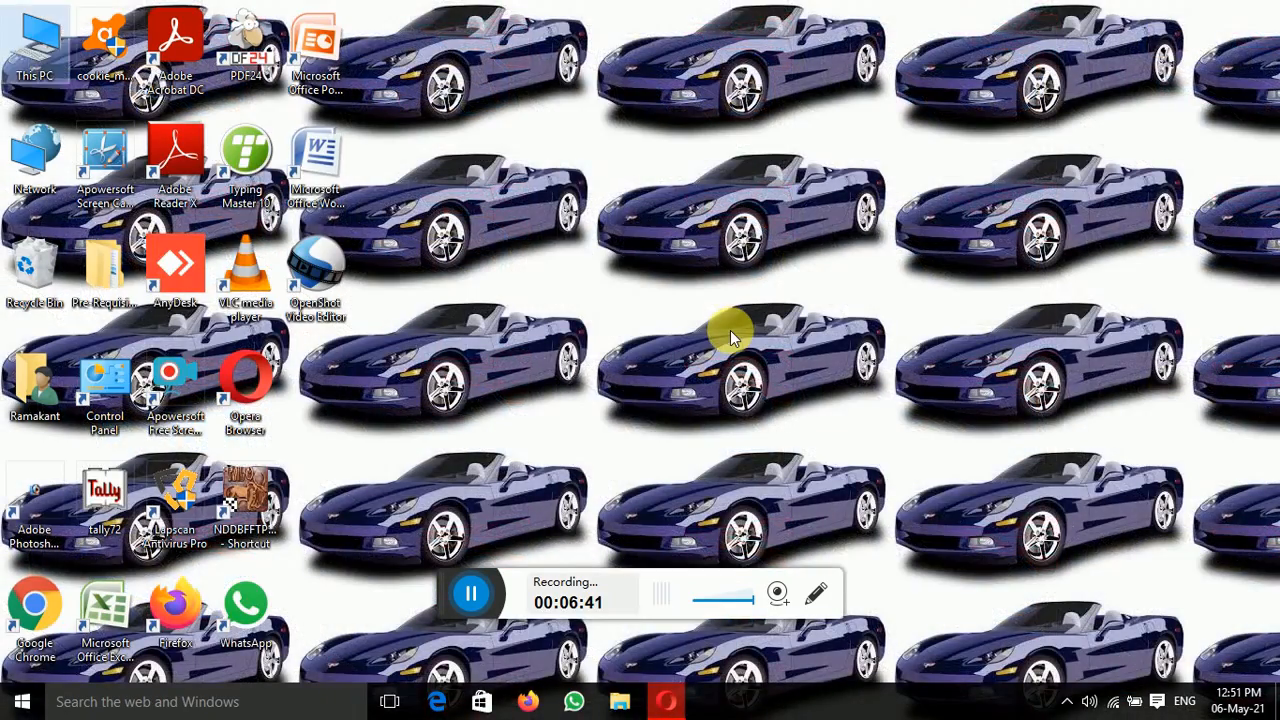
right_click(730, 334)
left_click(766, 414)
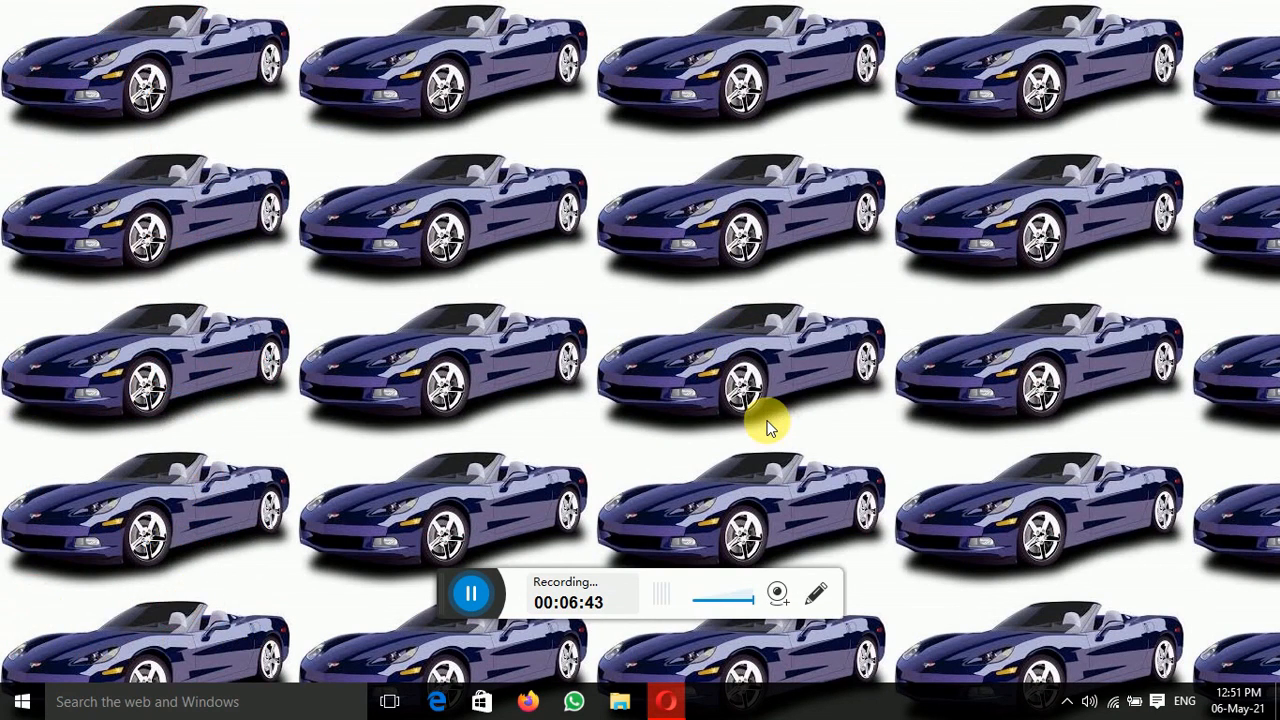
right_click(767, 422)
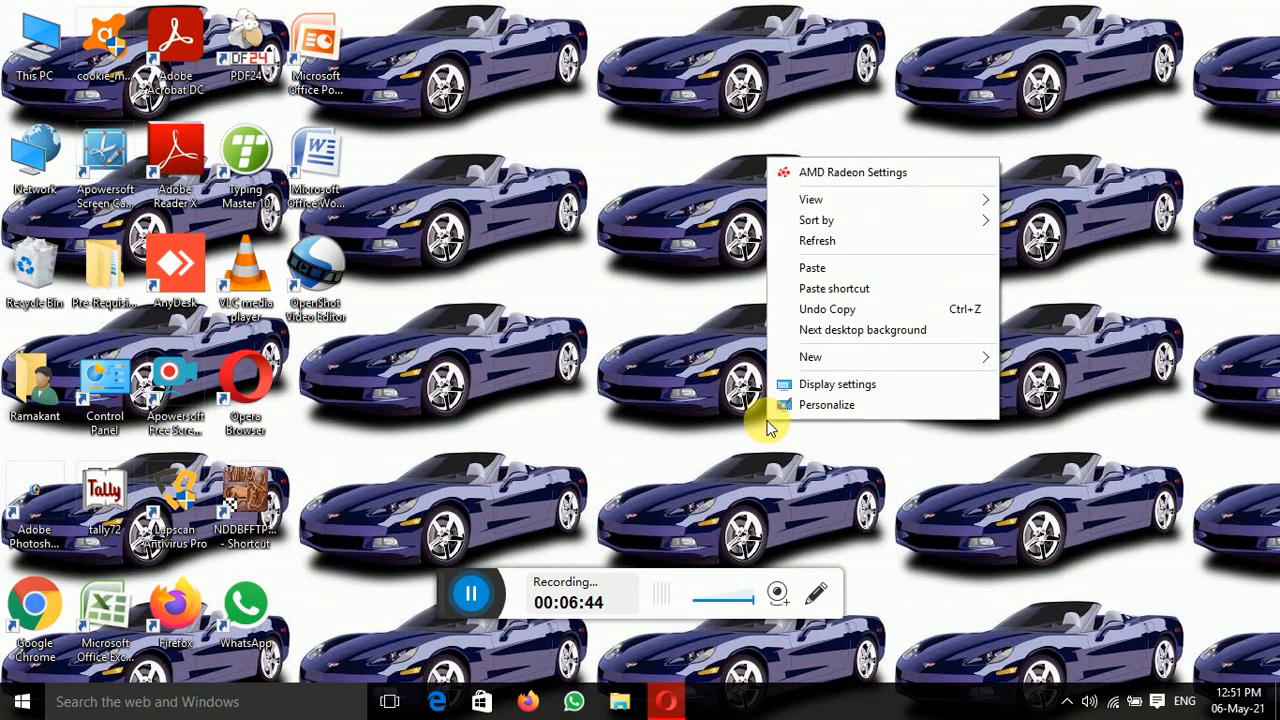
left_click(821, 255)
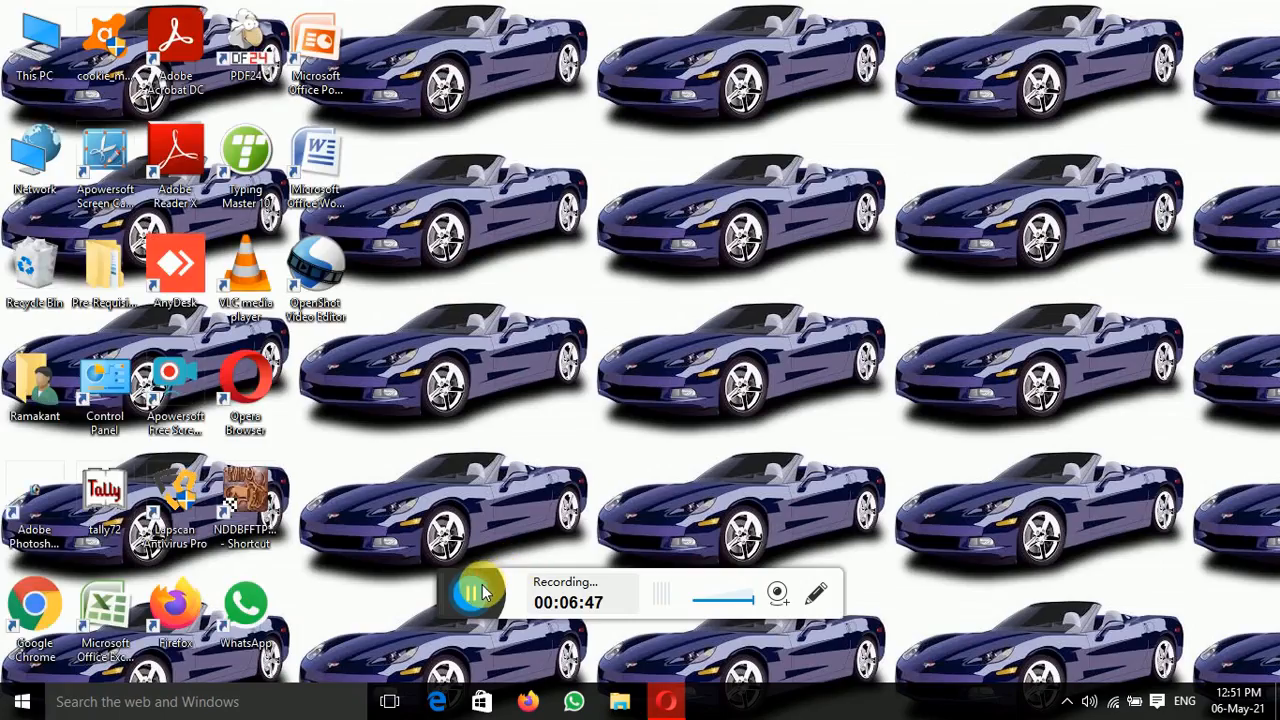